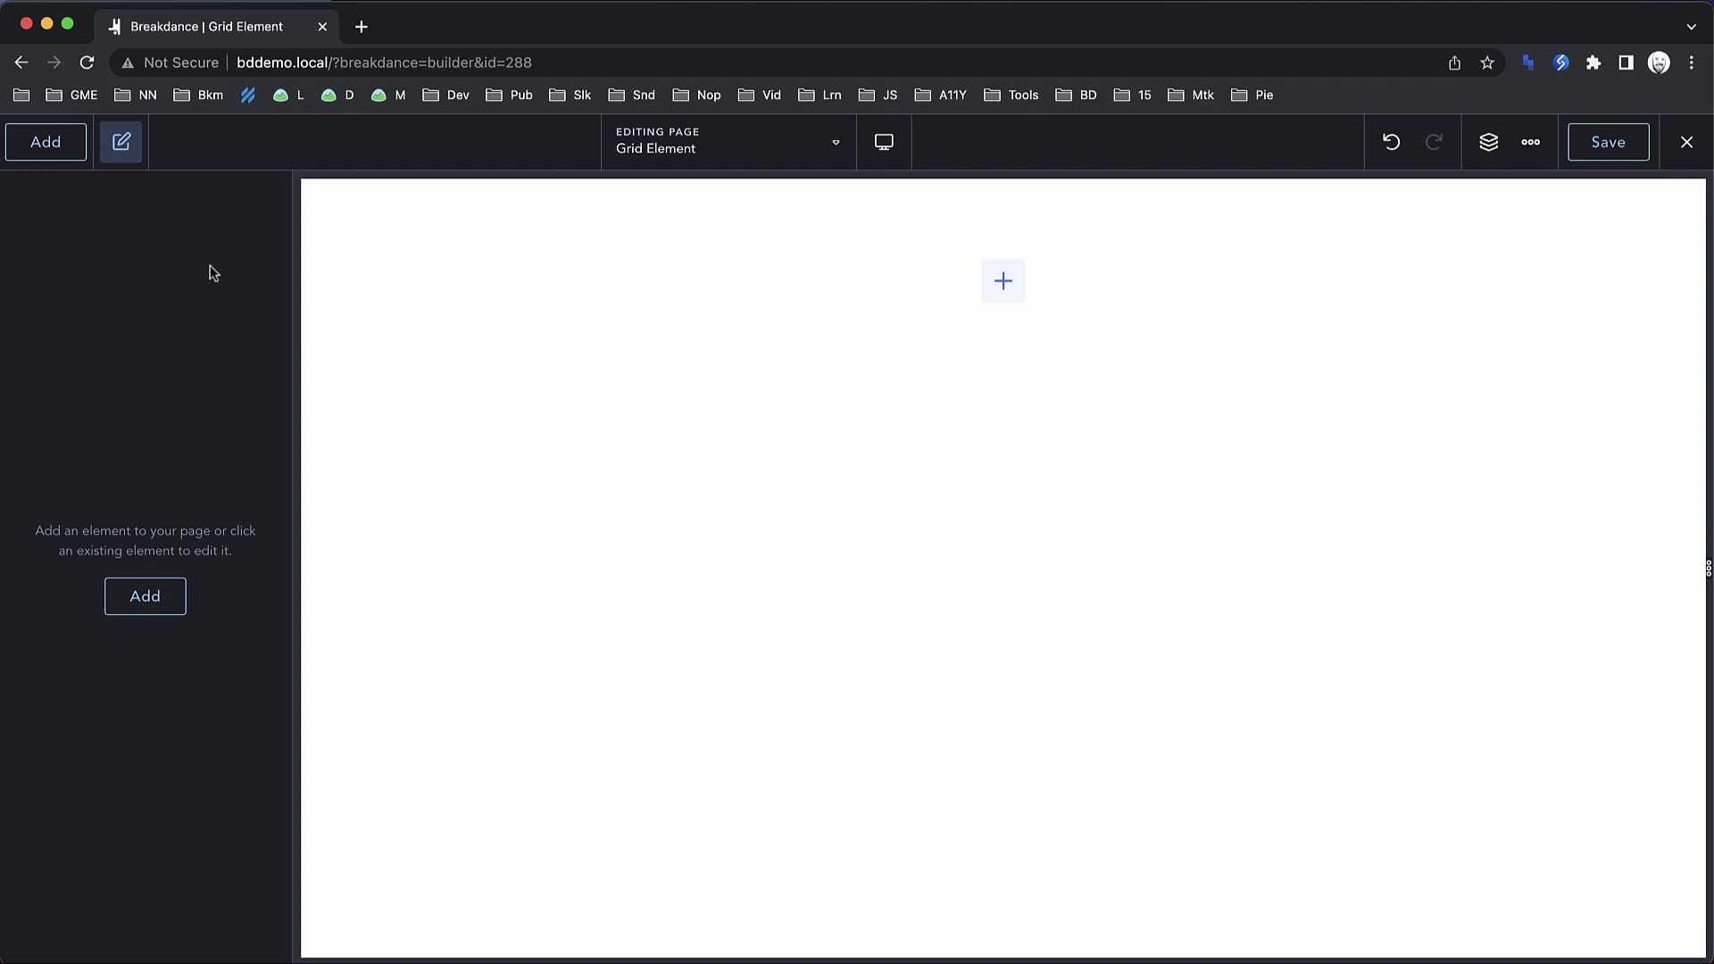
- Search the element list for 'grid' and drag a Grid element onto the blank page
{"action": "left_click", "coordinate": [63, 153]}
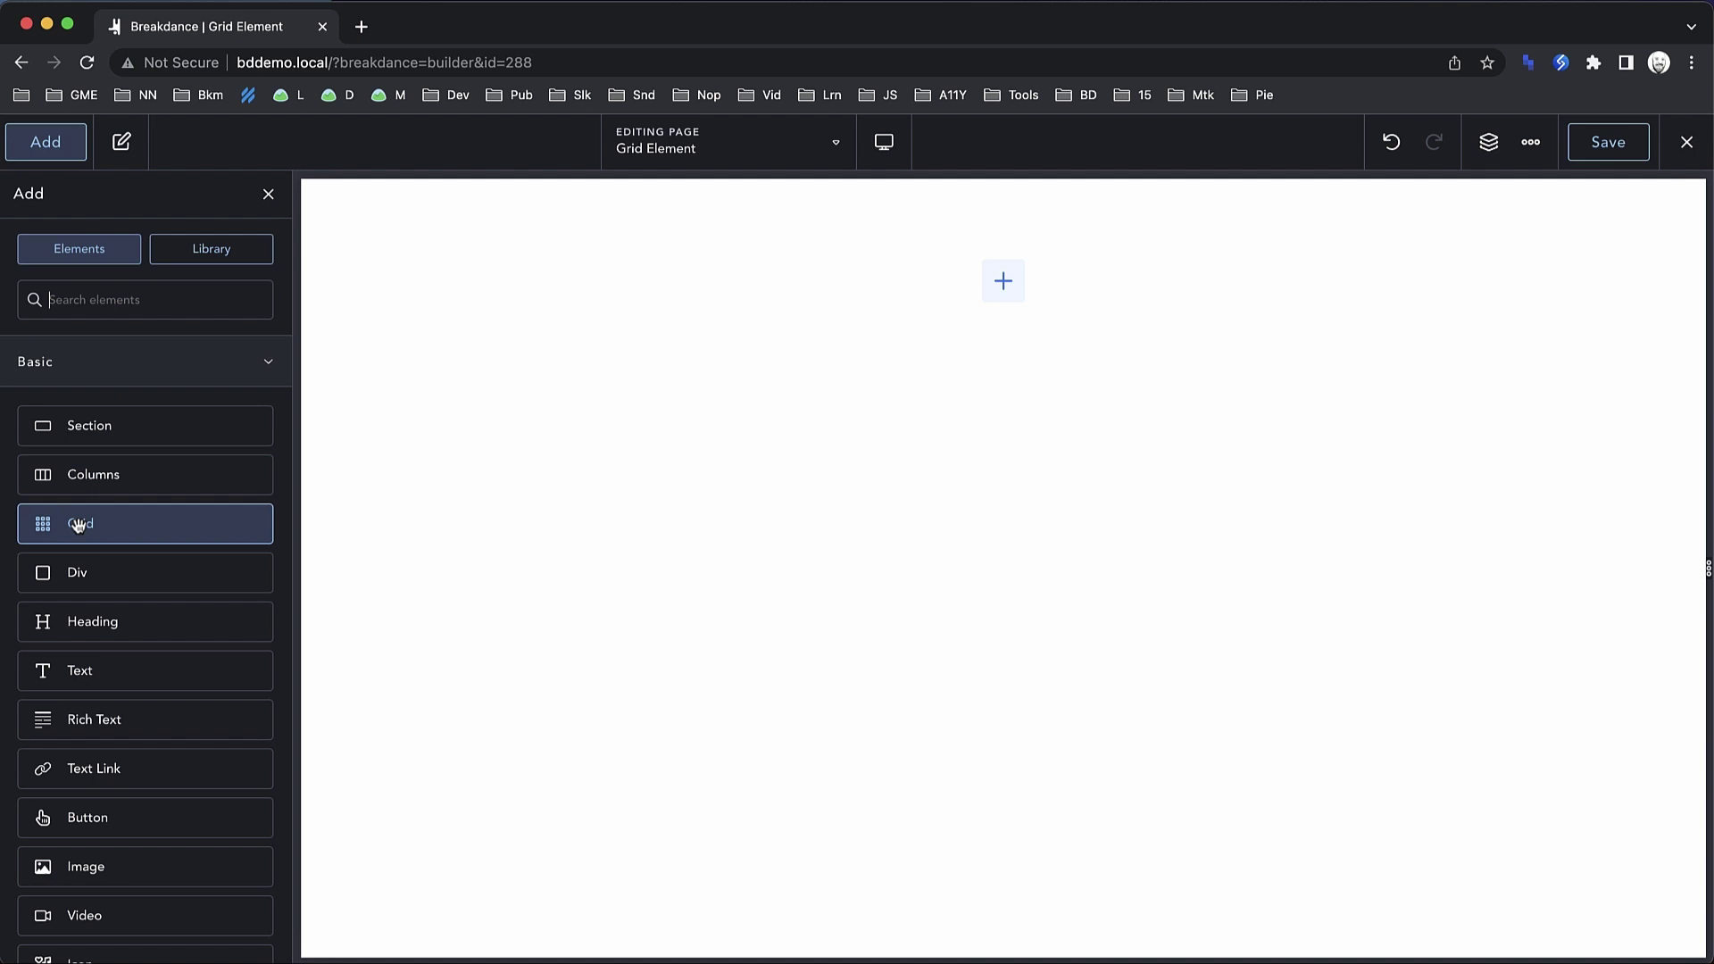
{"action": "type", "text": "grid"}
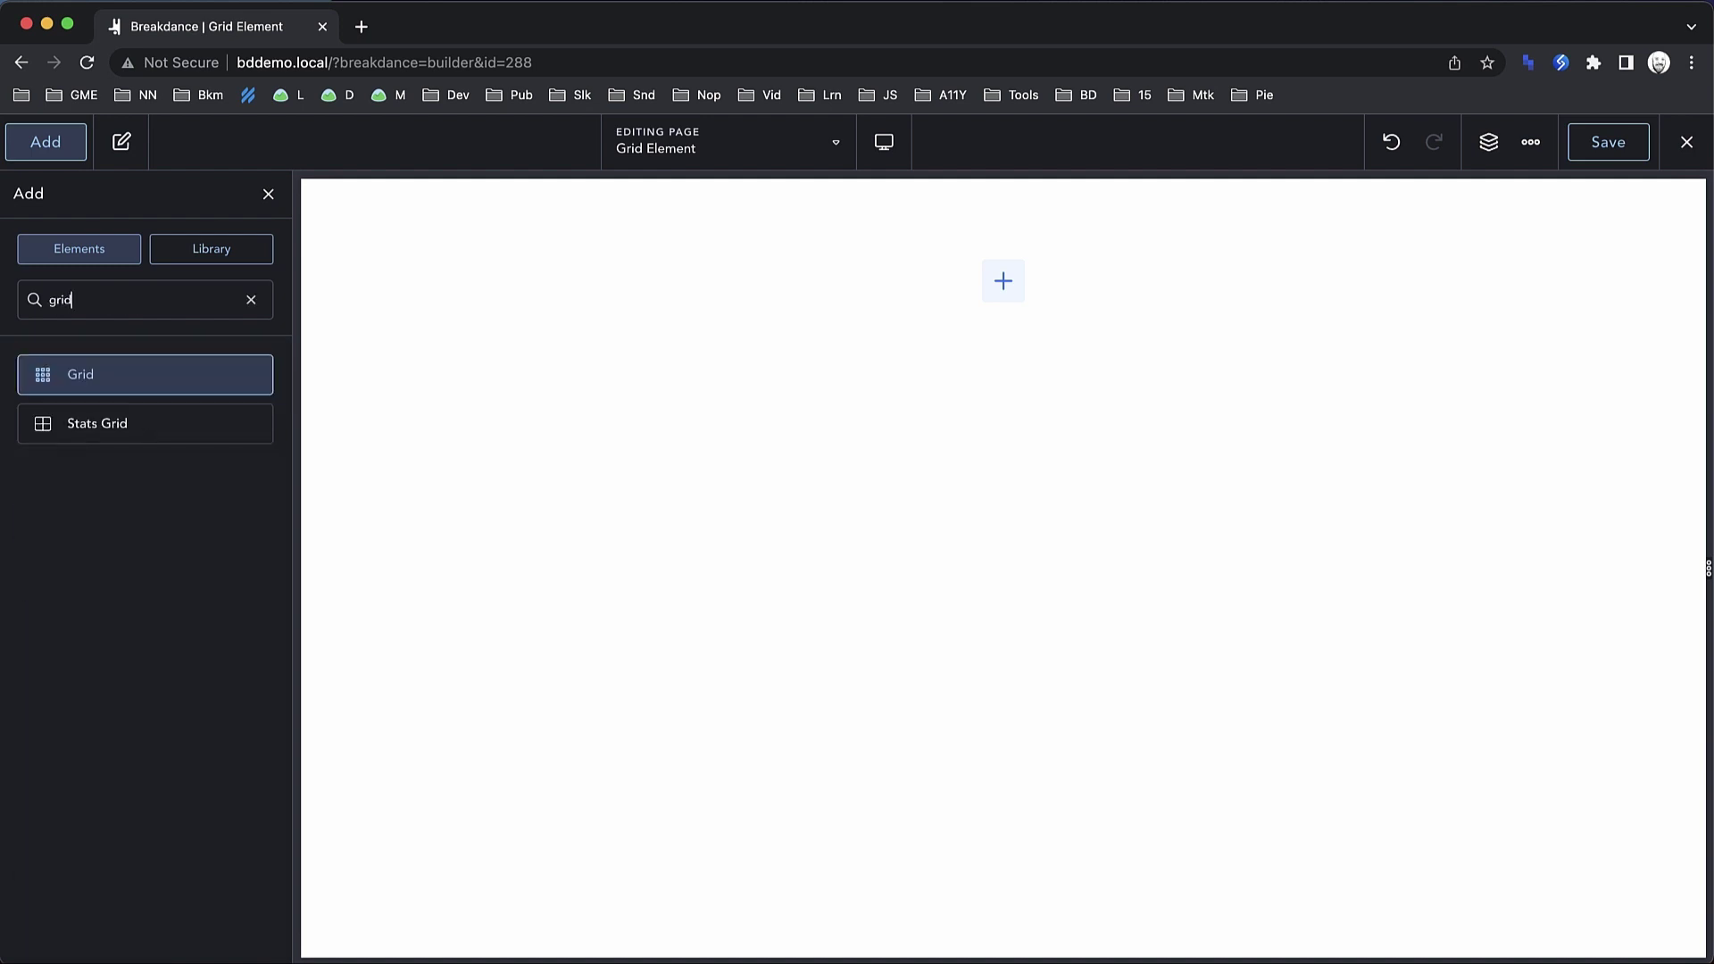
{"action": "left_click_drag", "start_coordinate": [81, 377], "coordinate": [785, 330]}
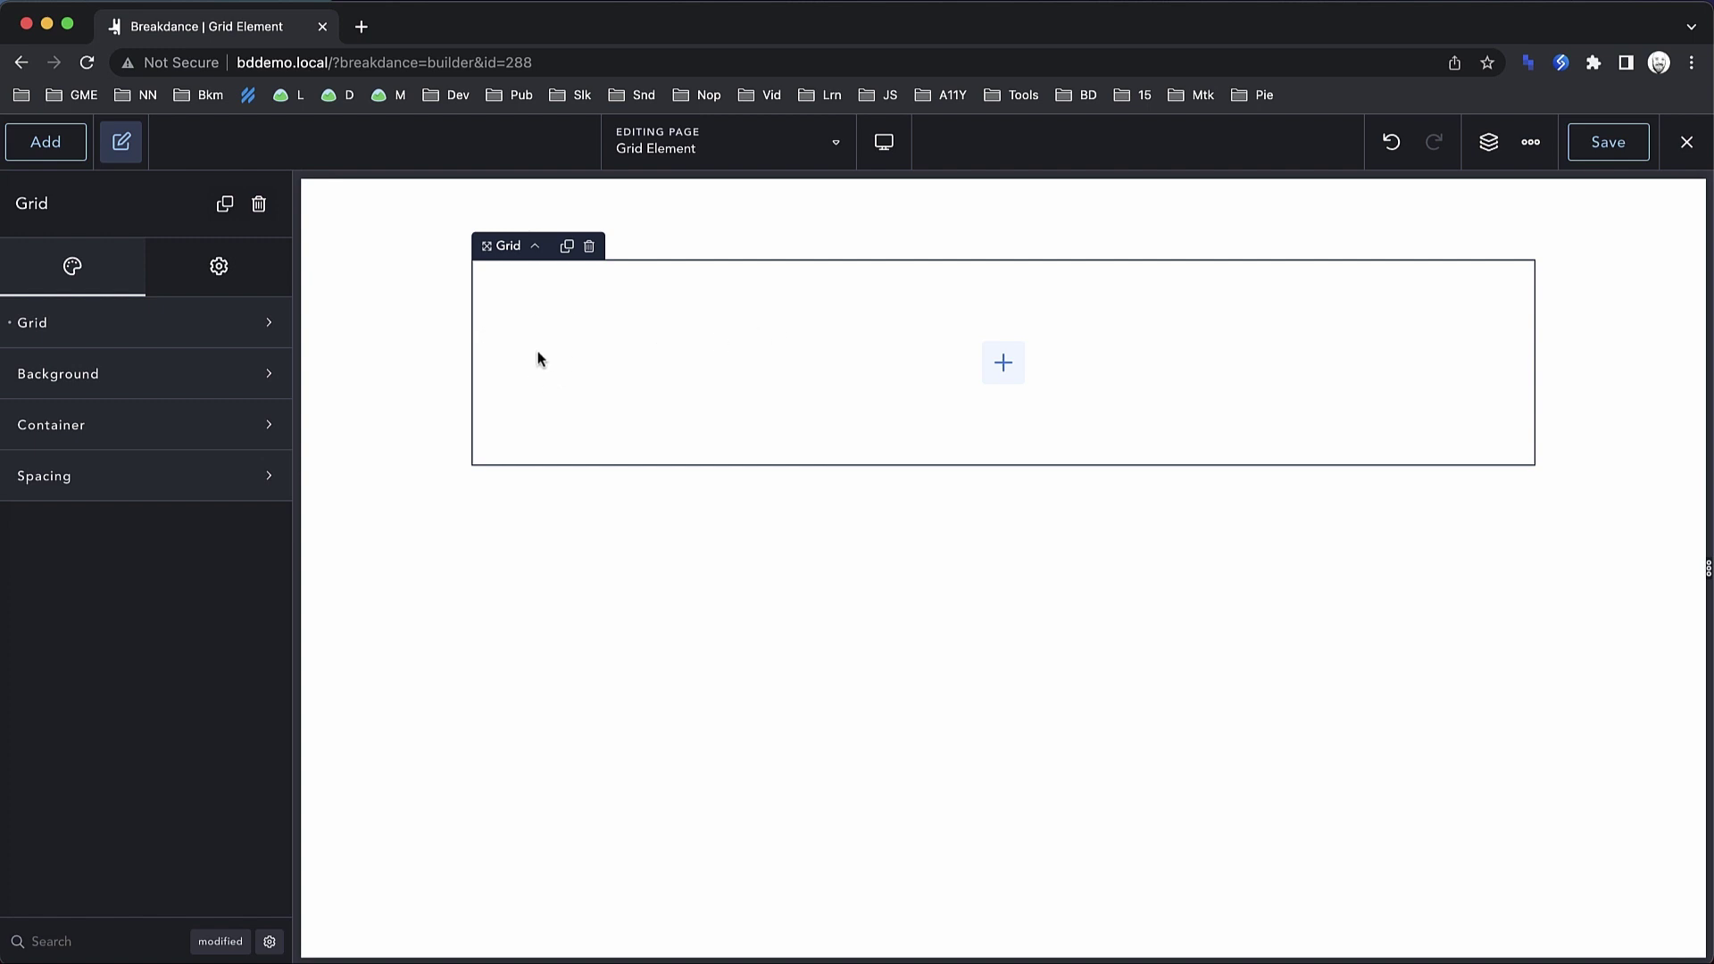
- Add an Icon Box into the grid, duplicate it into four cards, and select the grid
{"action": "left_click", "coordinate": [48, 154]}
{"action": "type", "text": "icon"}
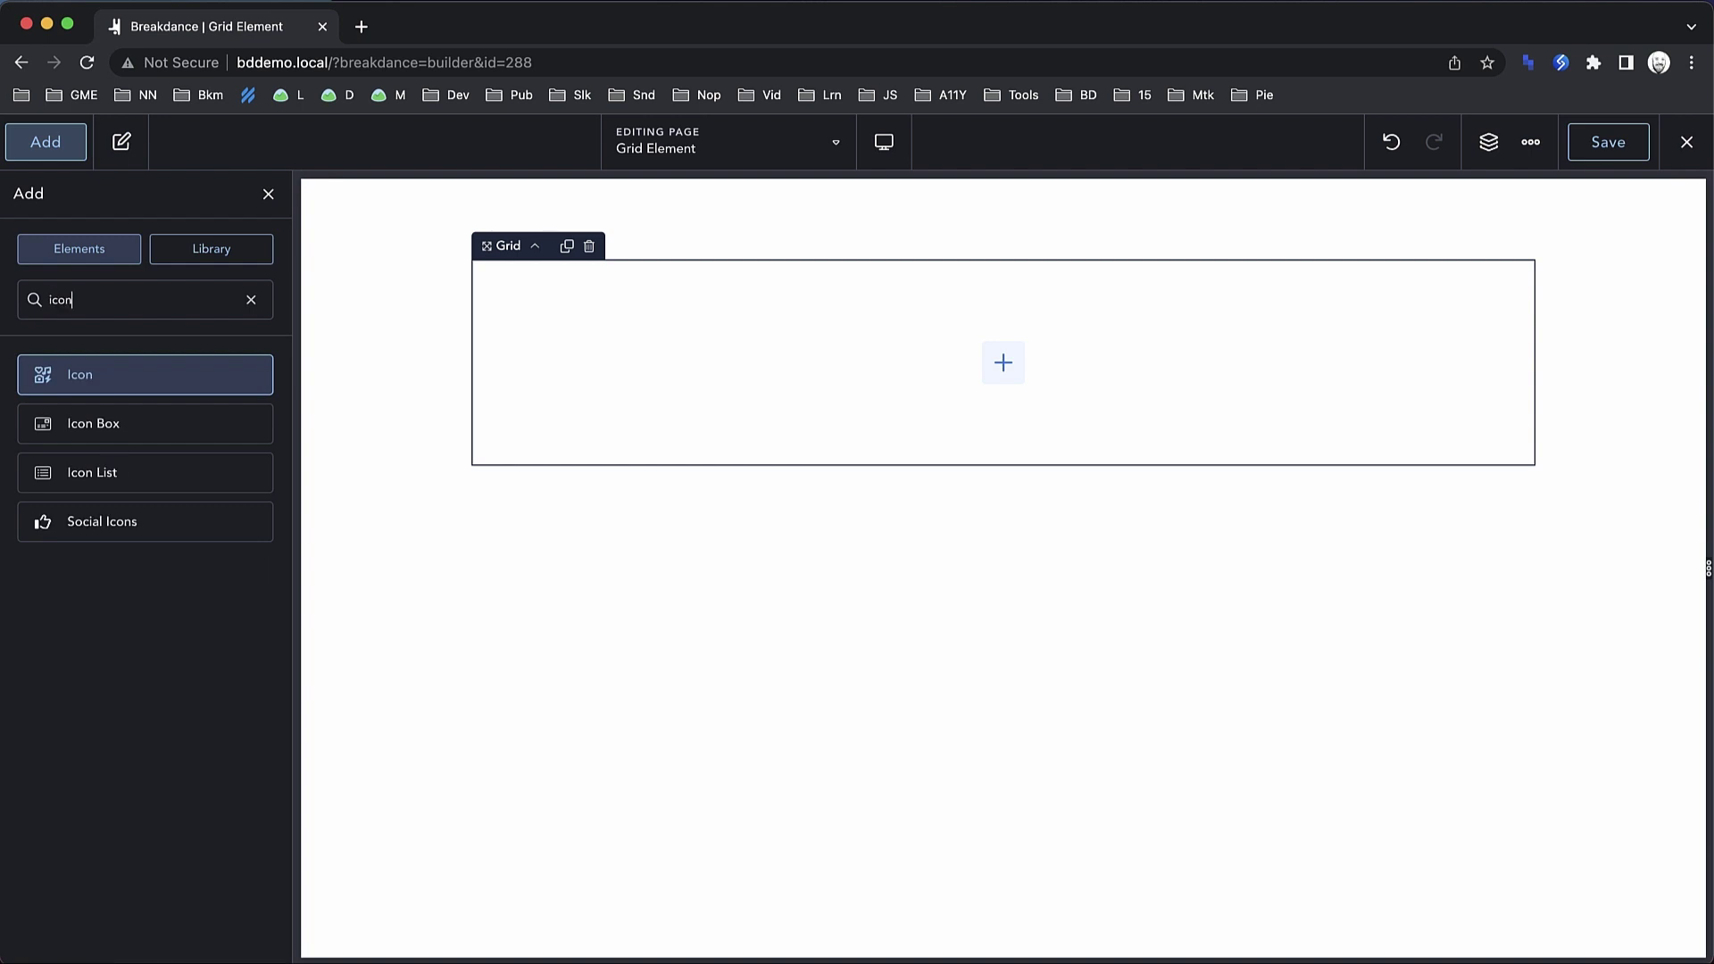
{"action": "left_click", "coordinate": [54, 420]}
{"action": "key", "text": "super+d"}
{"action": "key", "text": "super+d"}
{"action": "key", "text": "super+d"}
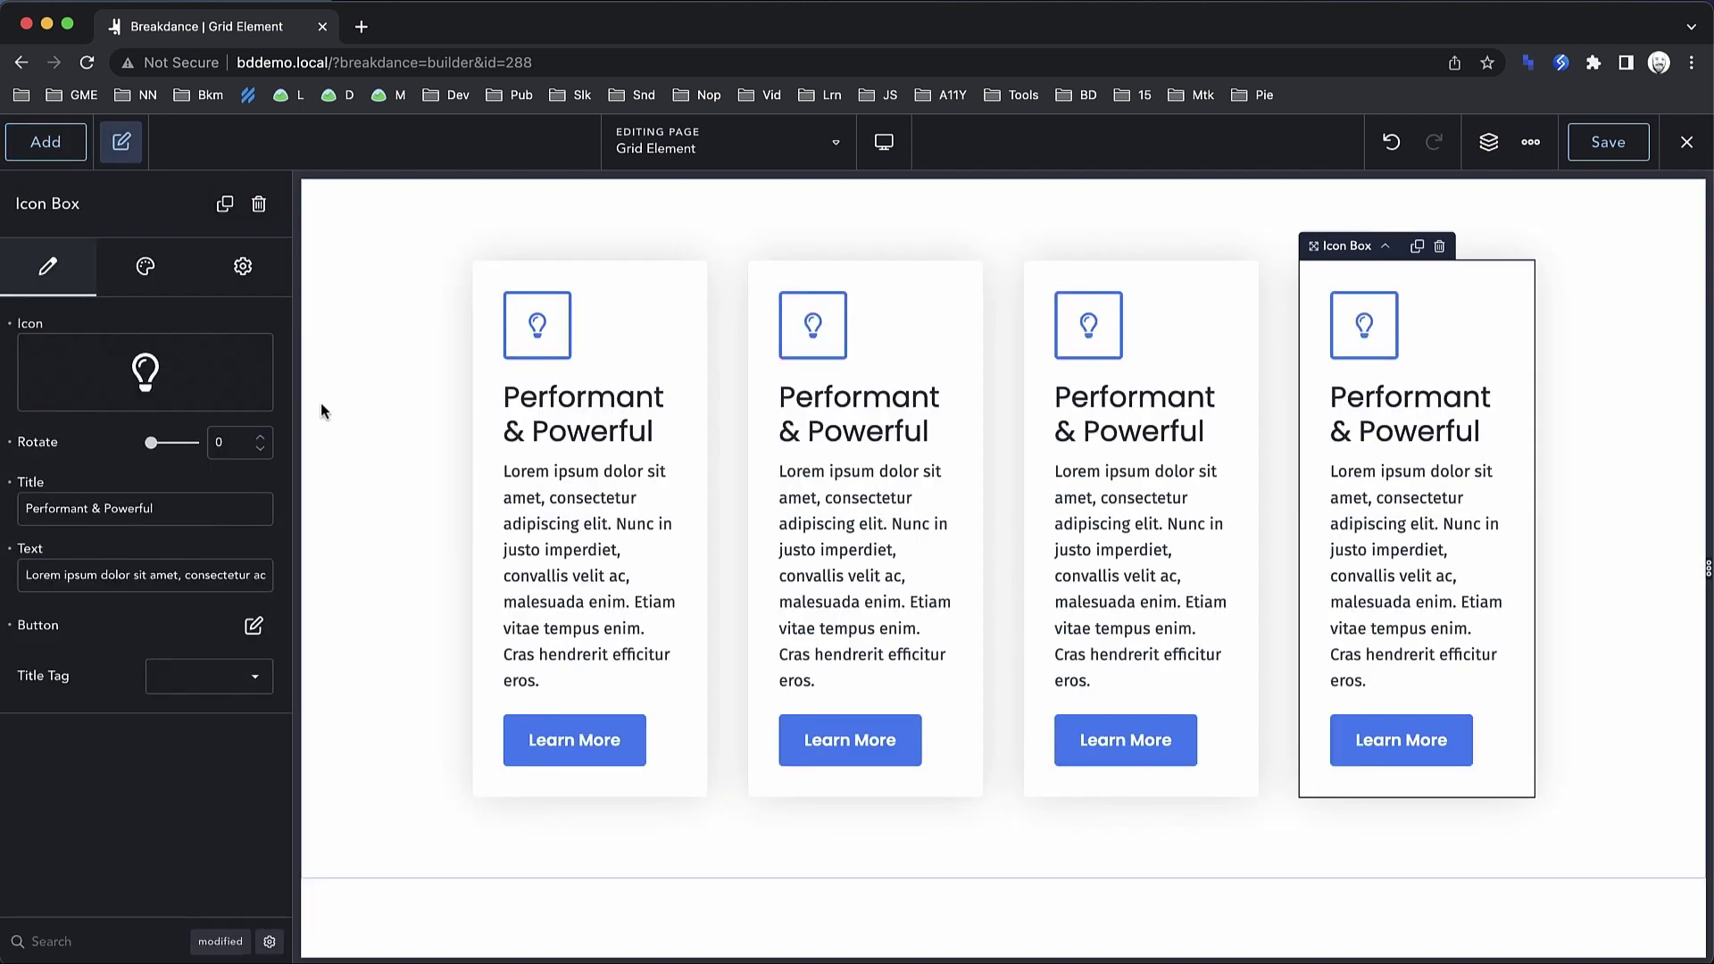
{"action": "left_click", "coordinate": [997, 430]}
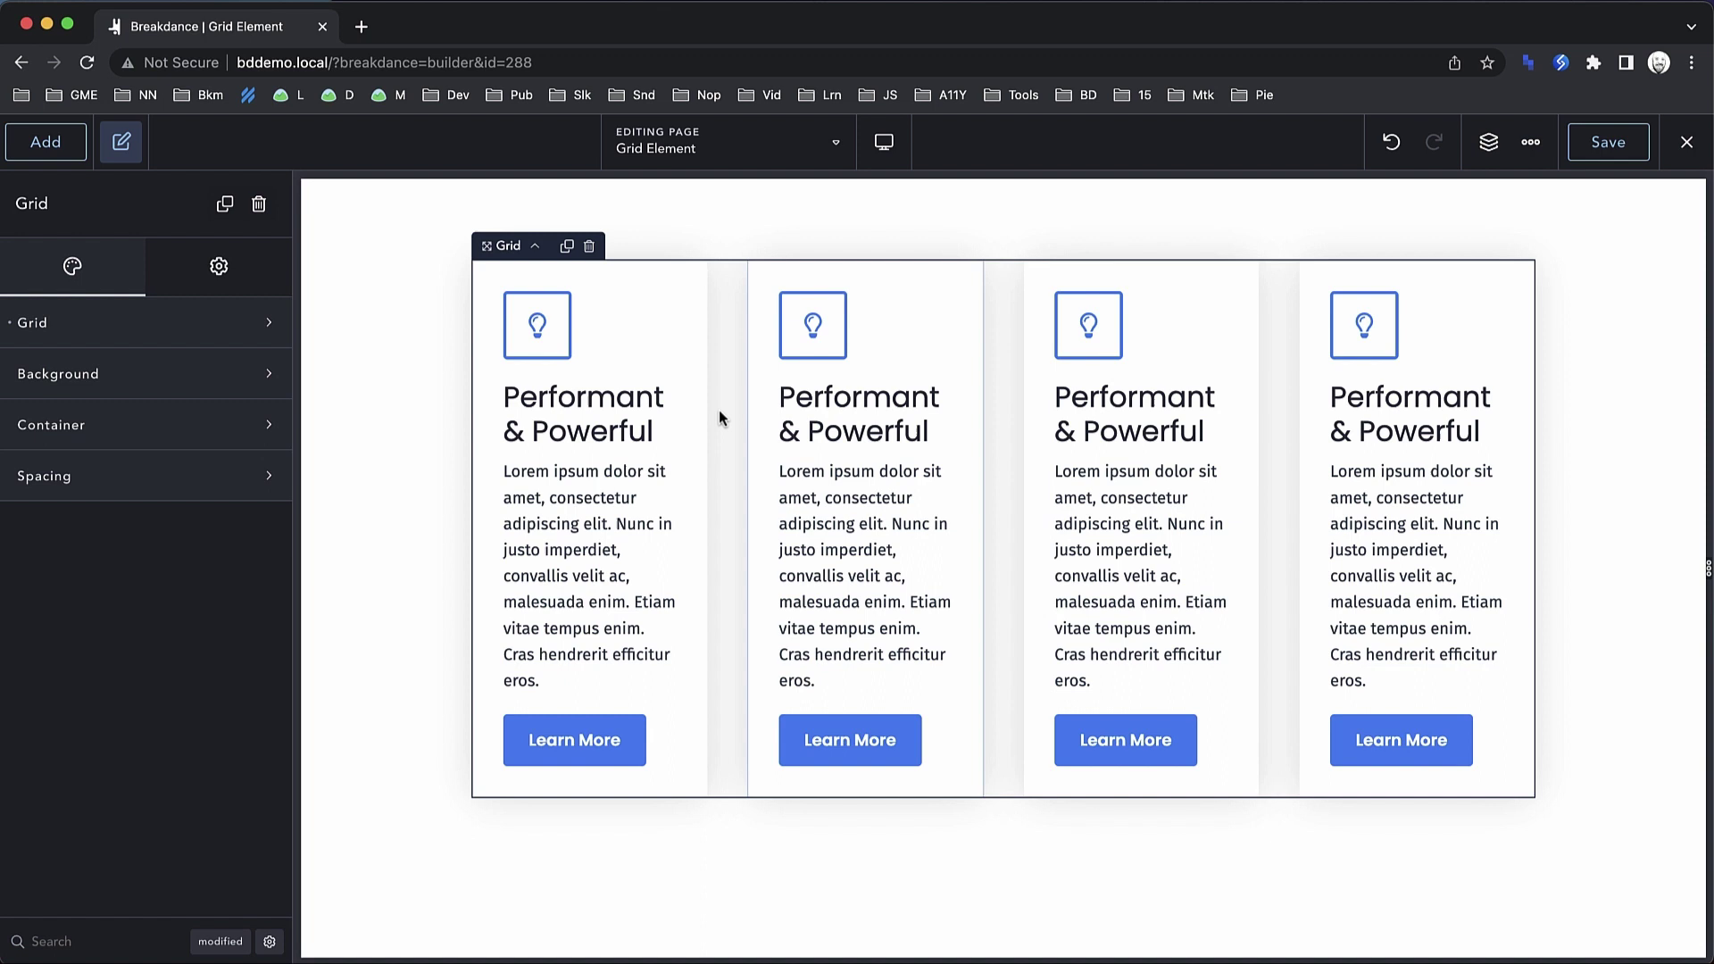
- Expand the Grid settings and set Items Per Row to 2
{"action": "left_click", "coordinate": [193, 333]}
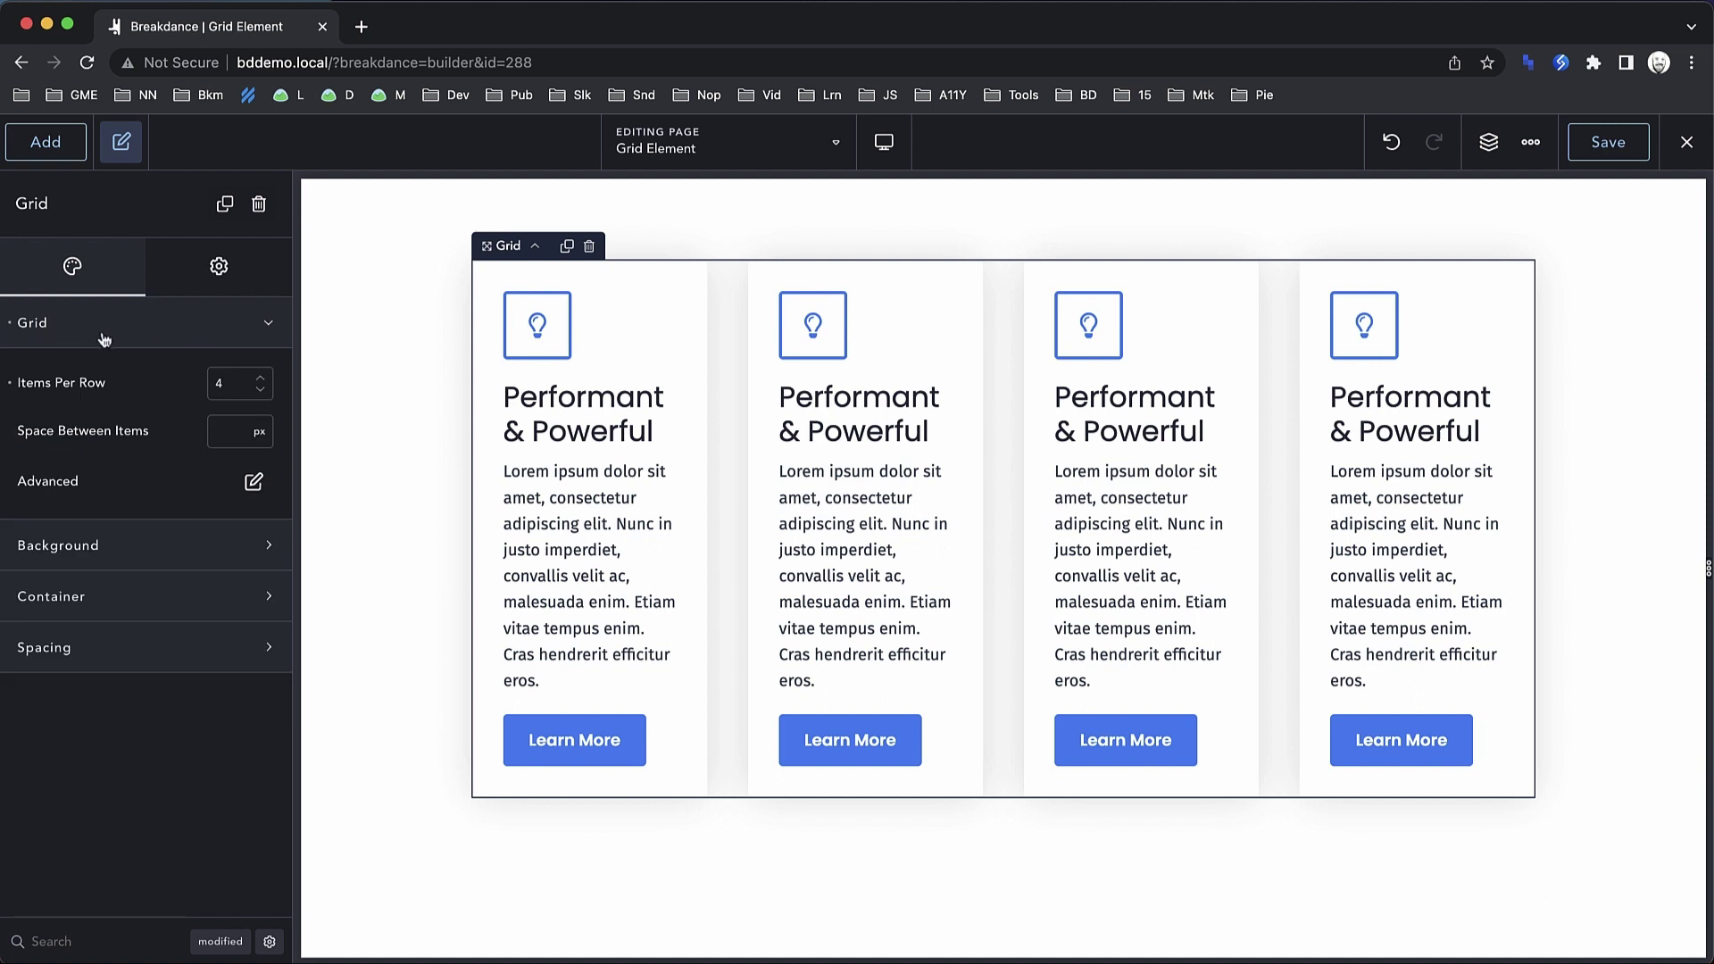
{"action": "left_click", "coordinate": [263, 381]}
{"action": "left_click", "coordinate": [263, 391]}
{"action": "left_click", "coordinate": [262, 392]}
{"action": "left_click", "coordinate": [262, 392]}
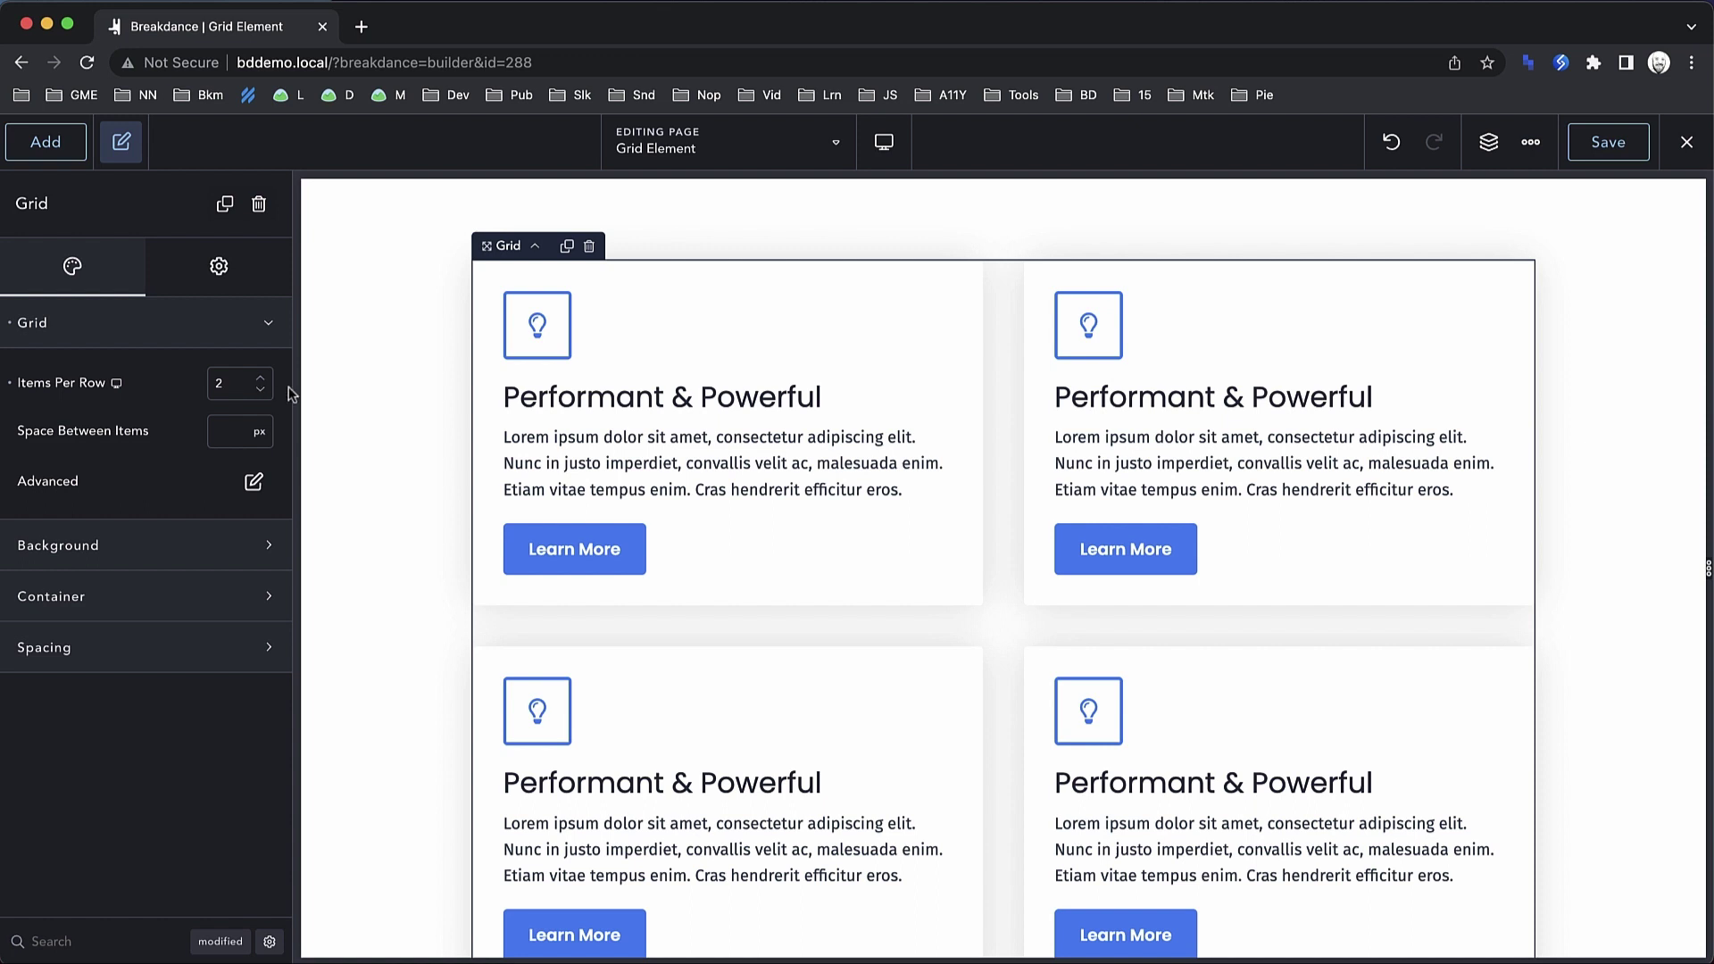
{"action": "scroll", "coordinate": [803, 402], "scroll_direction": "down", "scroll_amount": 3}
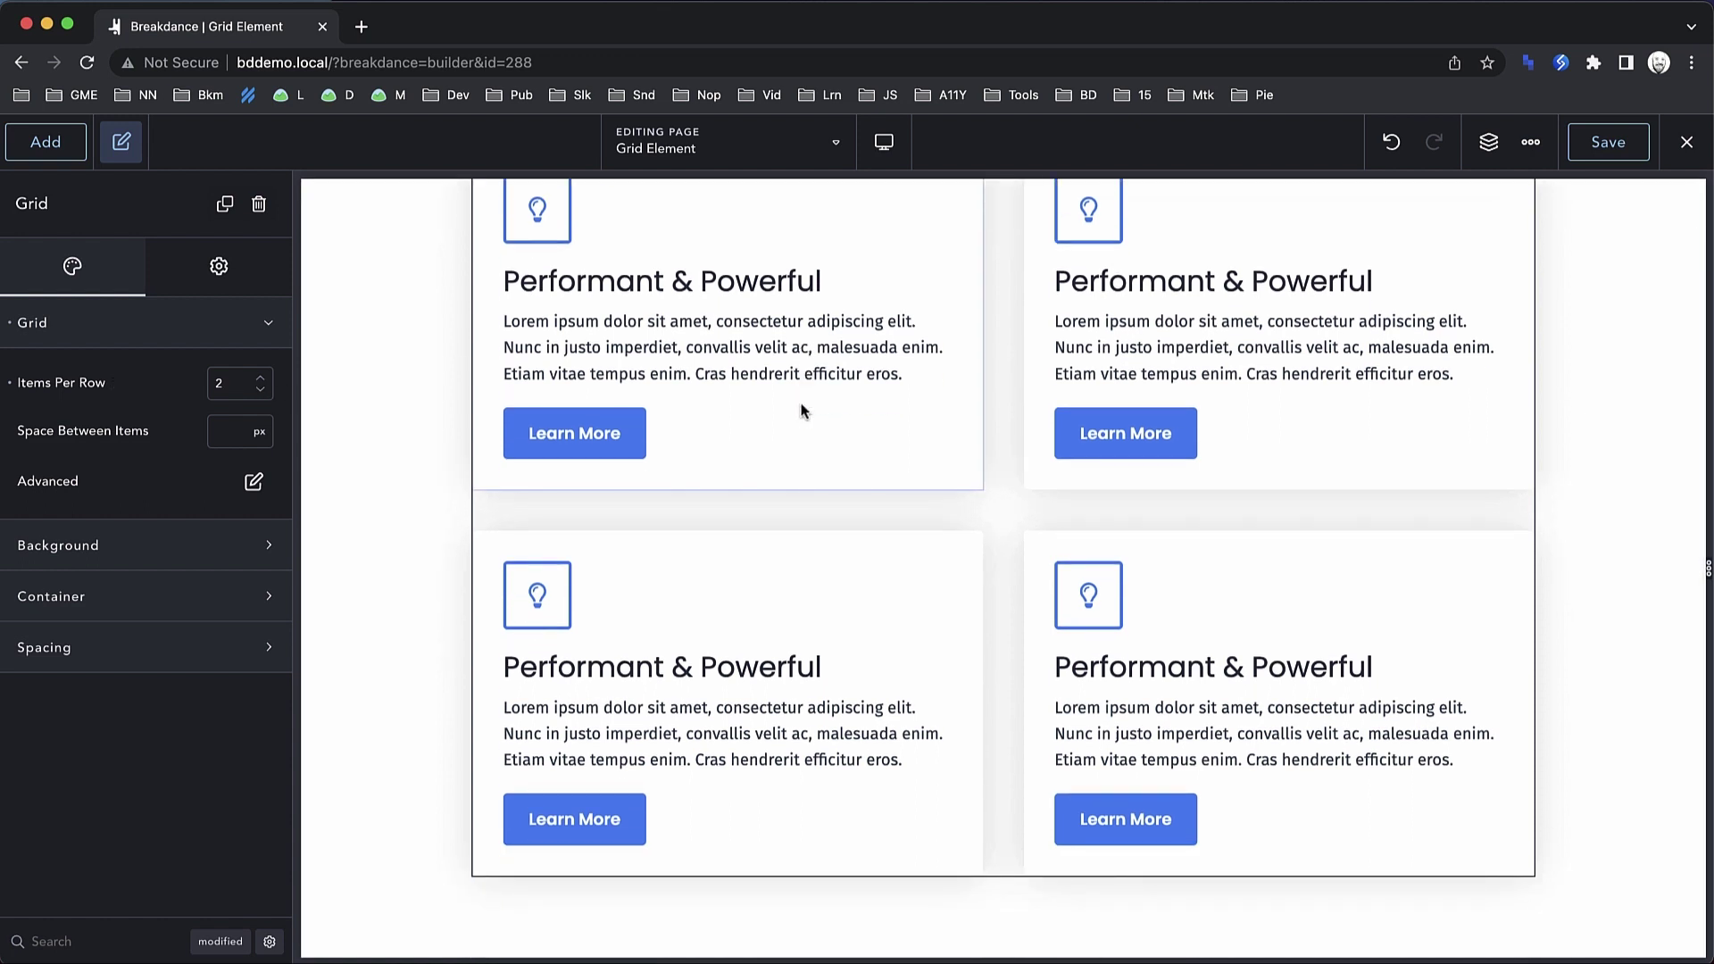
{"action": "scroll", "coordinate": [803, 411], "scroll_direction": "up", "scroll_amount": 2}
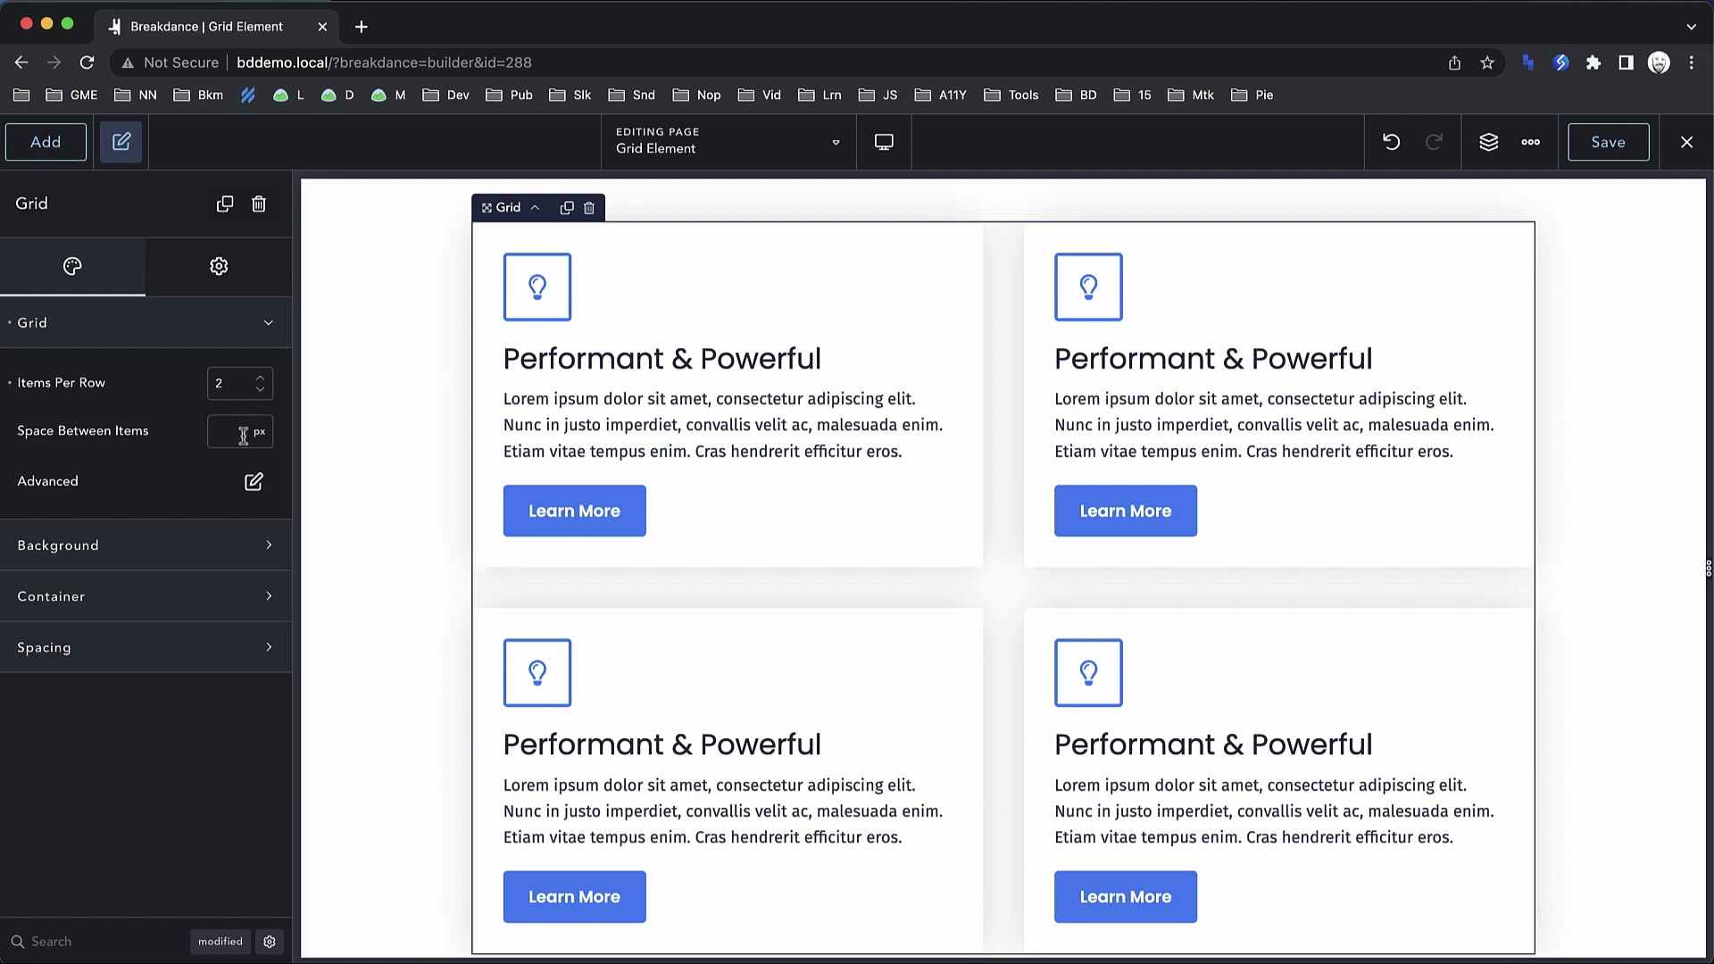
- Set Space Between Items to 32
{"action": "left_click", "coordinate": [243, 435]}
{"action": "type", "text": "0"}
{"action": "key", "text": "BackSpace"}
{"action": "type", "text": "50"}
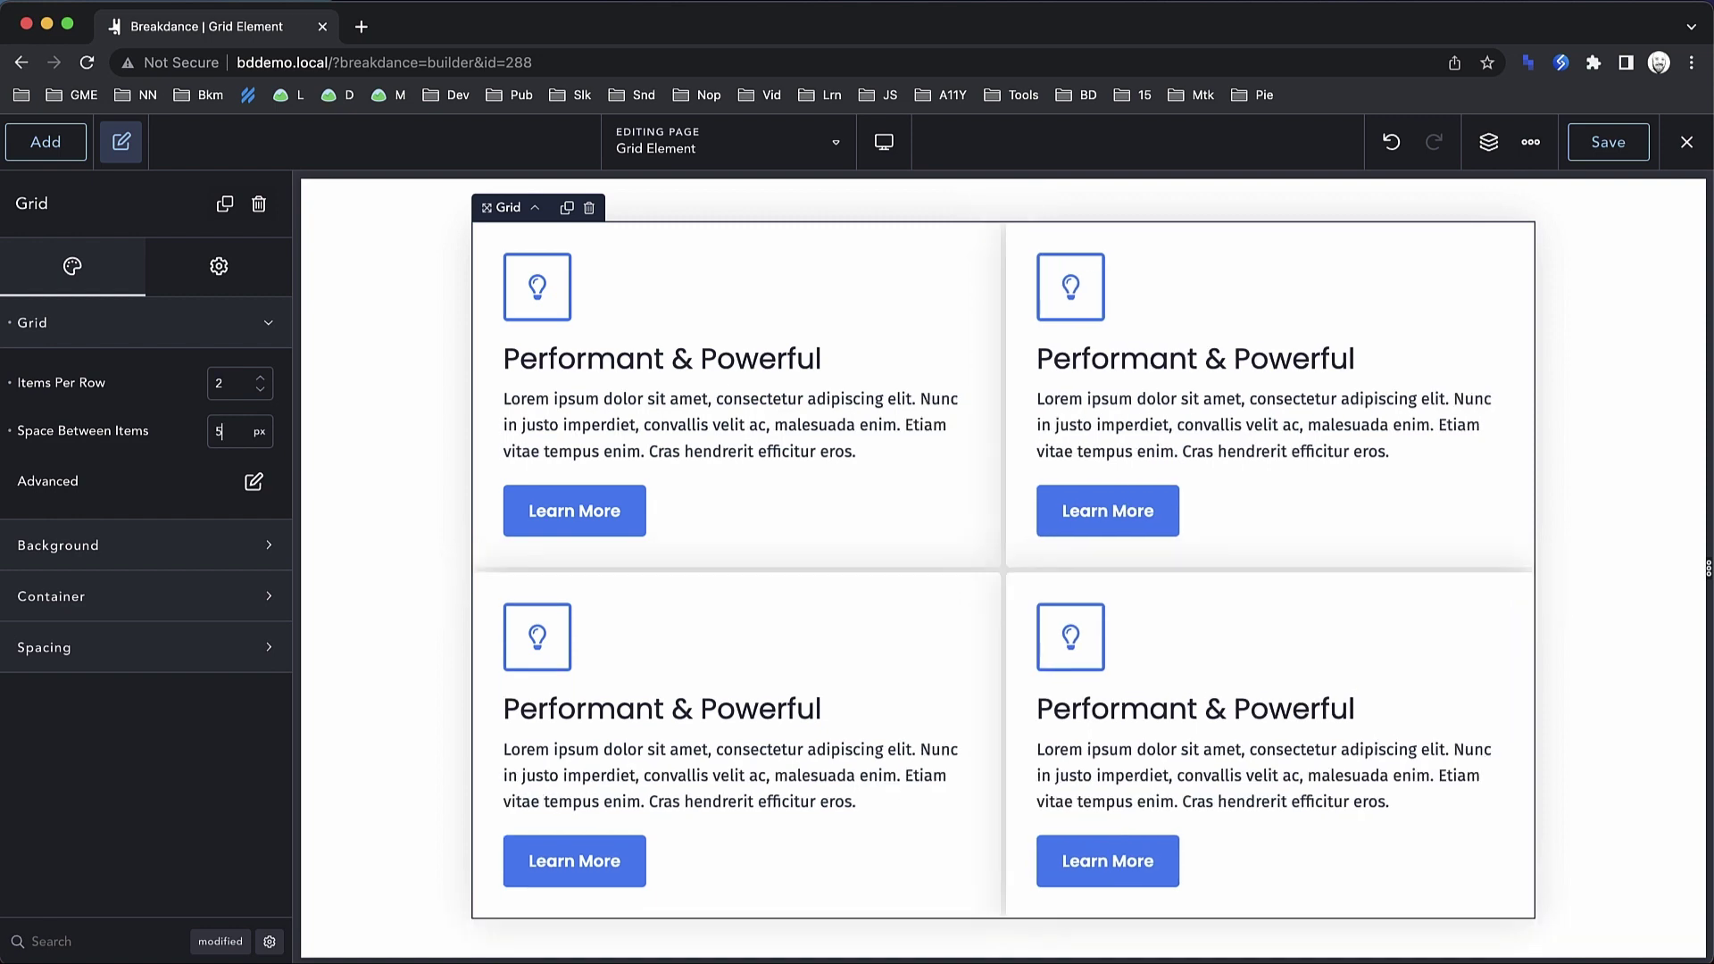
{"action": "key", "text": "BackSpace"}
{"action": "key", "text": "BackSpace"}
{"action": "type", "text": "32"}
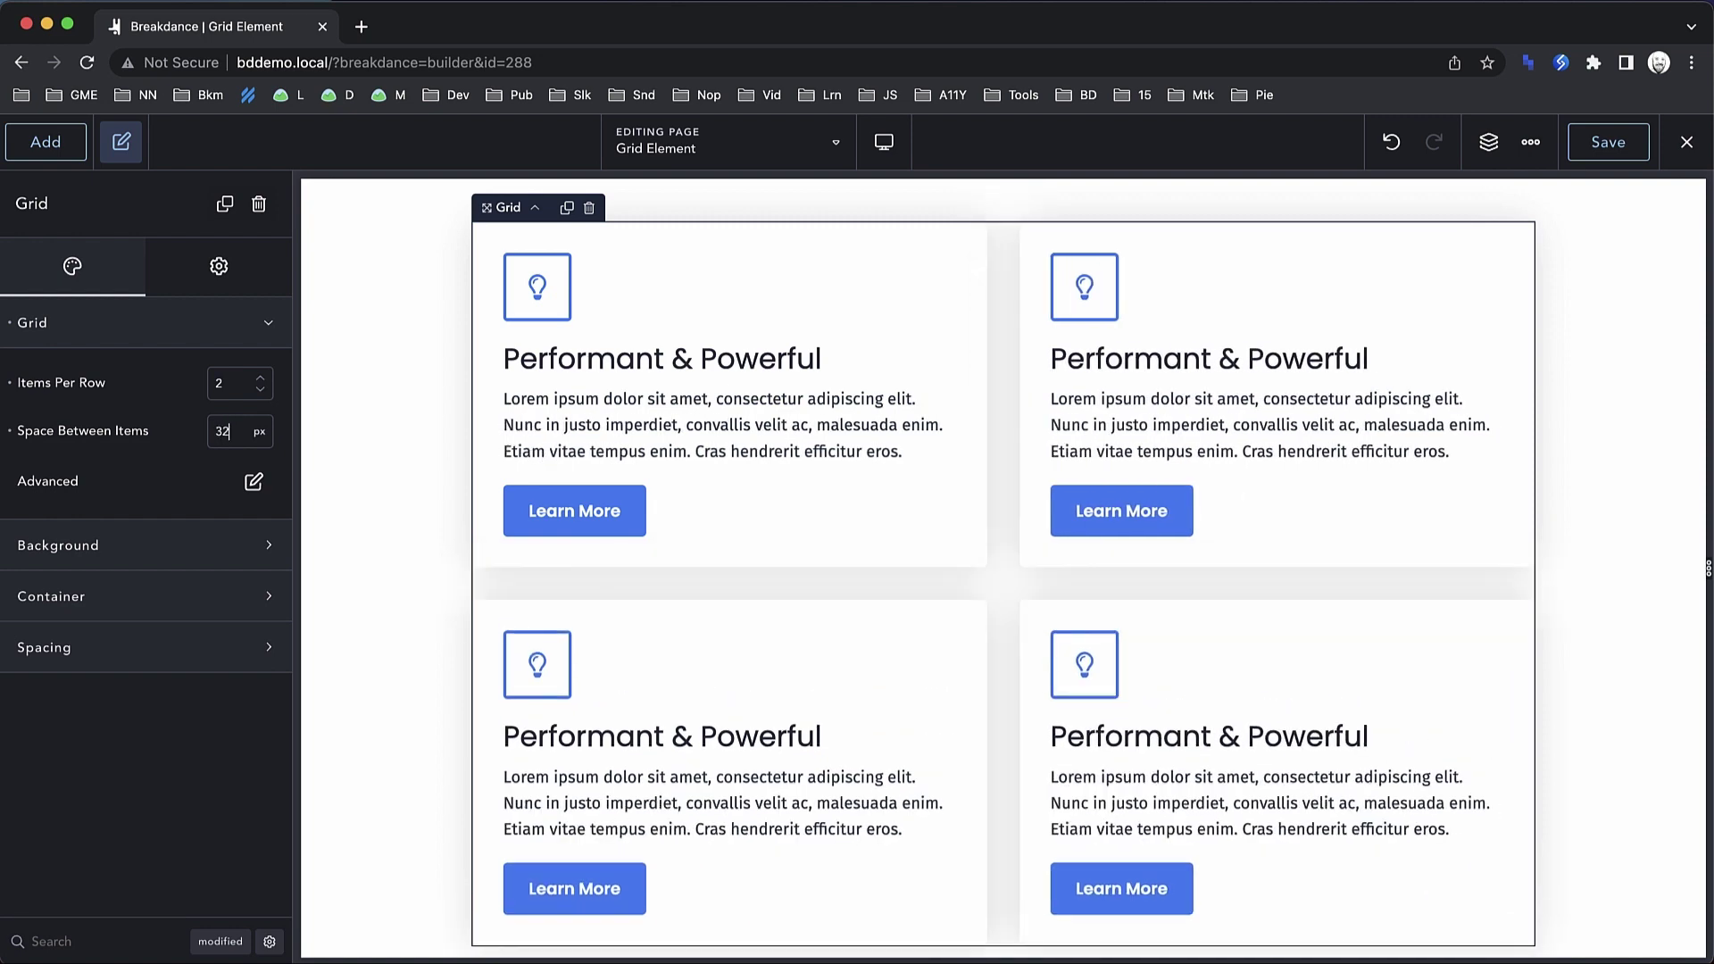
{"action": "left_click", "coordinate": [254, 482]}
{"action": "left_click_drag", "start_coordinate": [251, 499], "coordinate": [962, 295]}
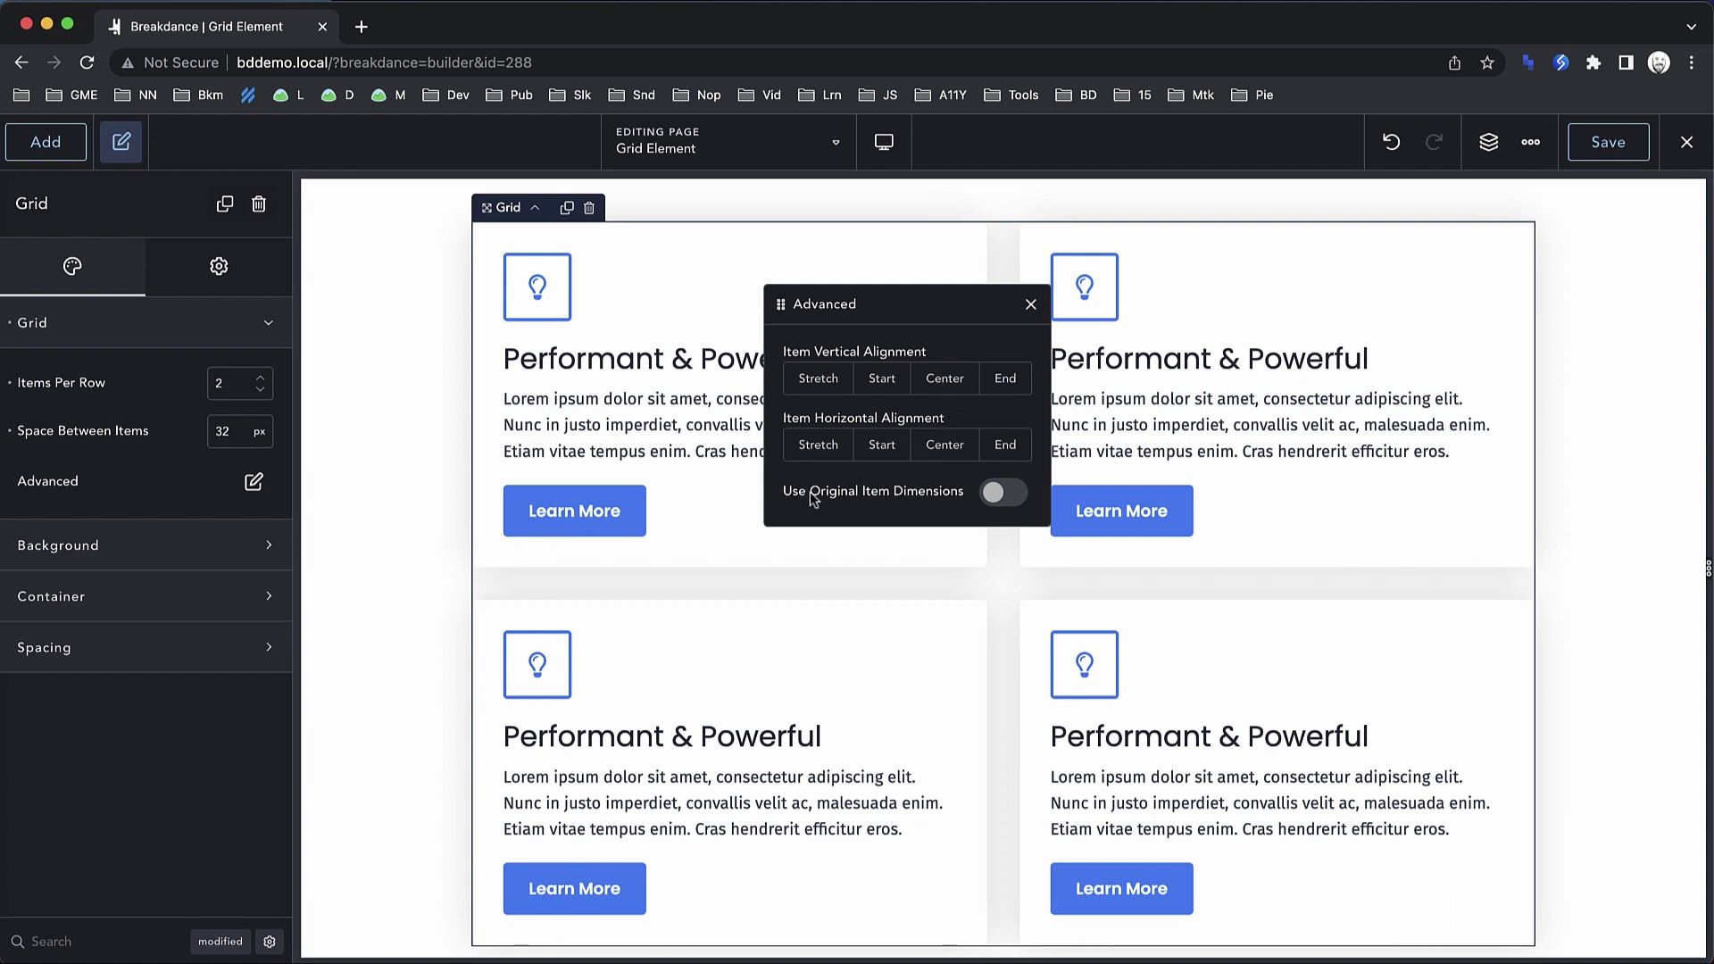
{"action": "left_click", "coordinate": [1030, 306]}
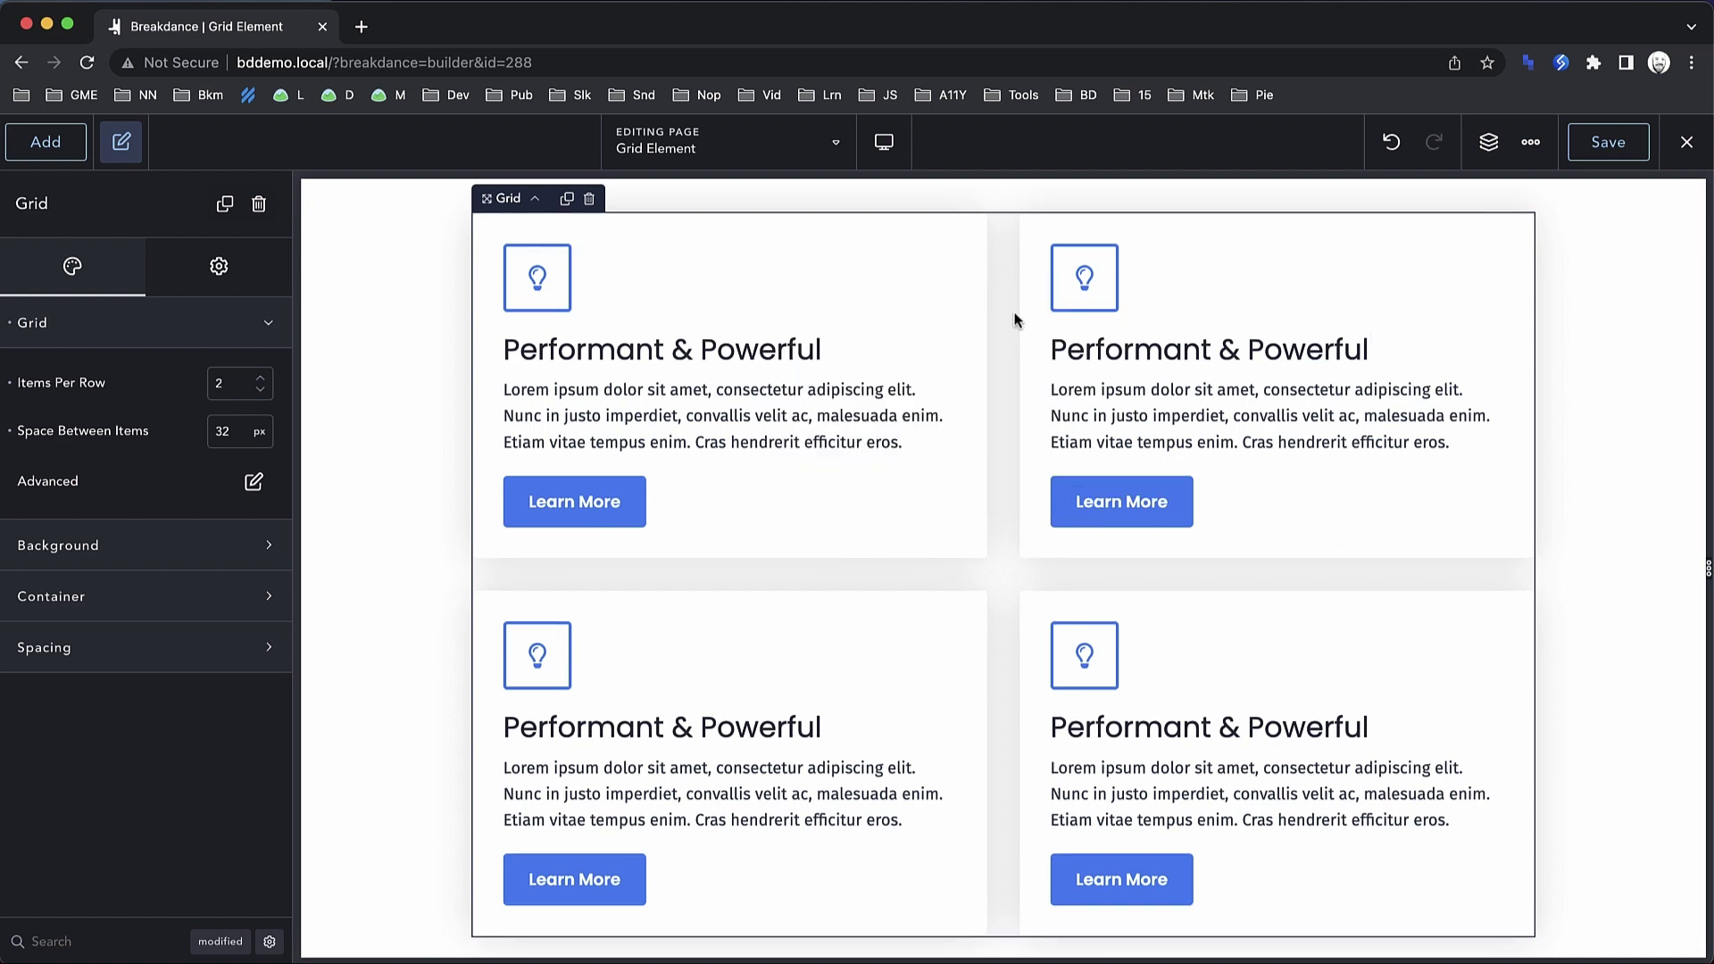
- Add an Icon element and an Image element into the grid
{"action": "left_click", "coordinate": [46, 142]}
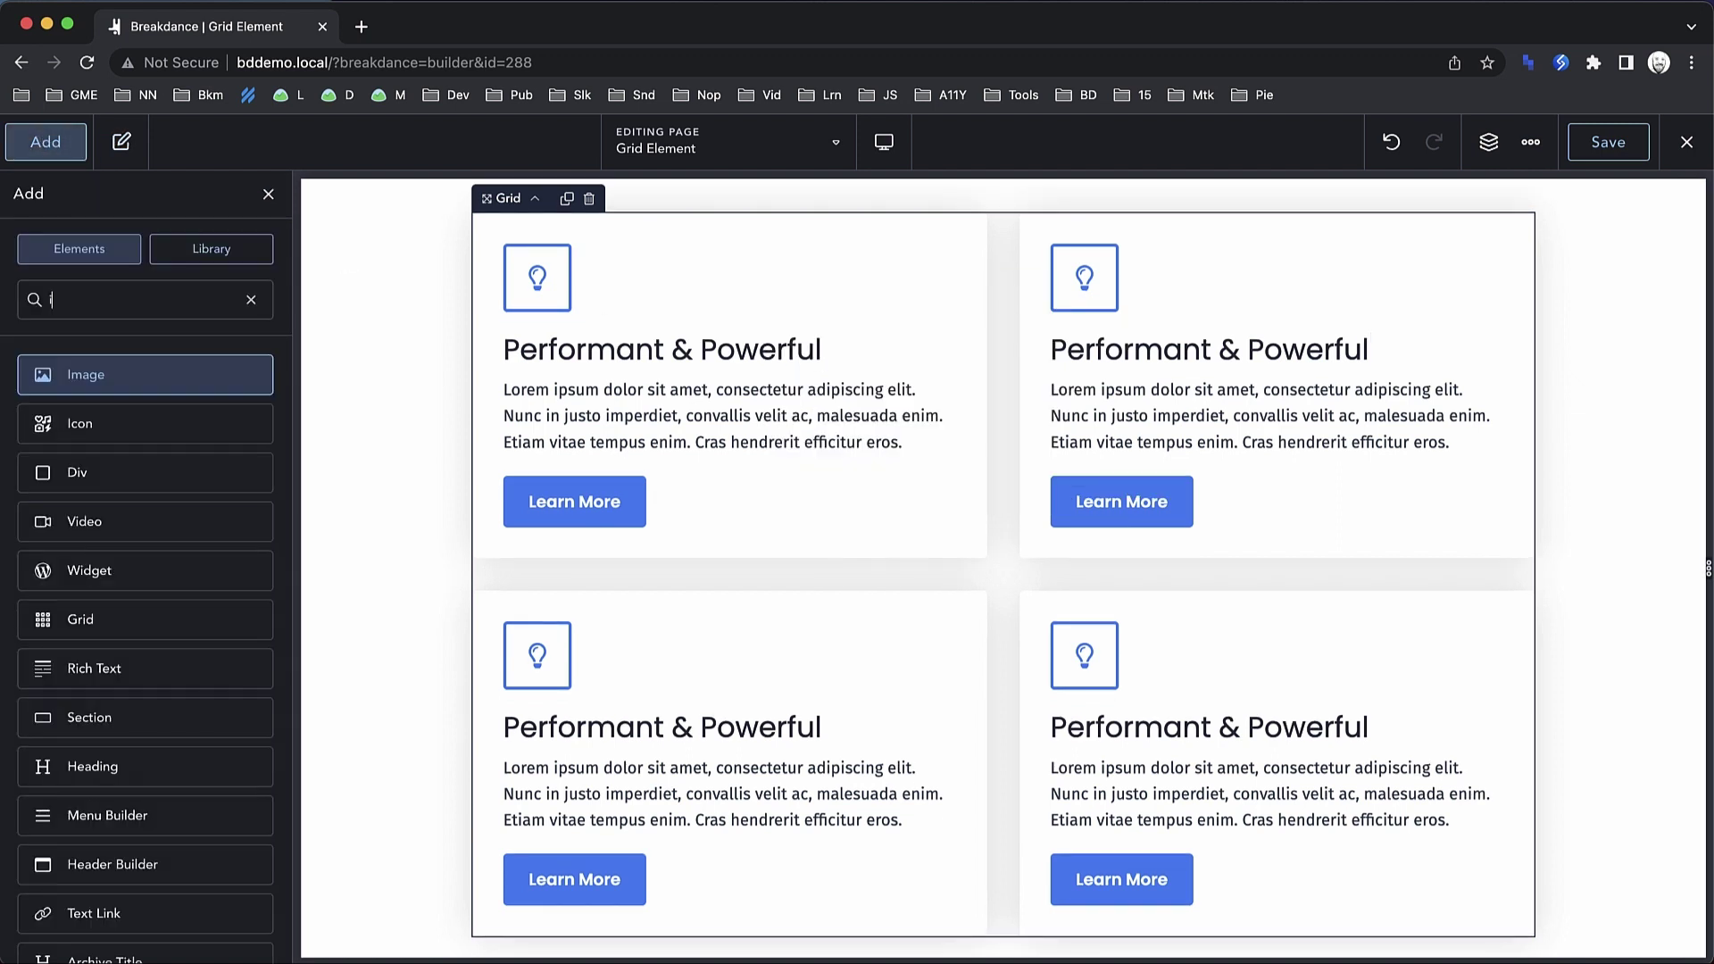
{"action": "type", "text": "icon"}
{"action": "left_click", "coordinate": [92, 371]}
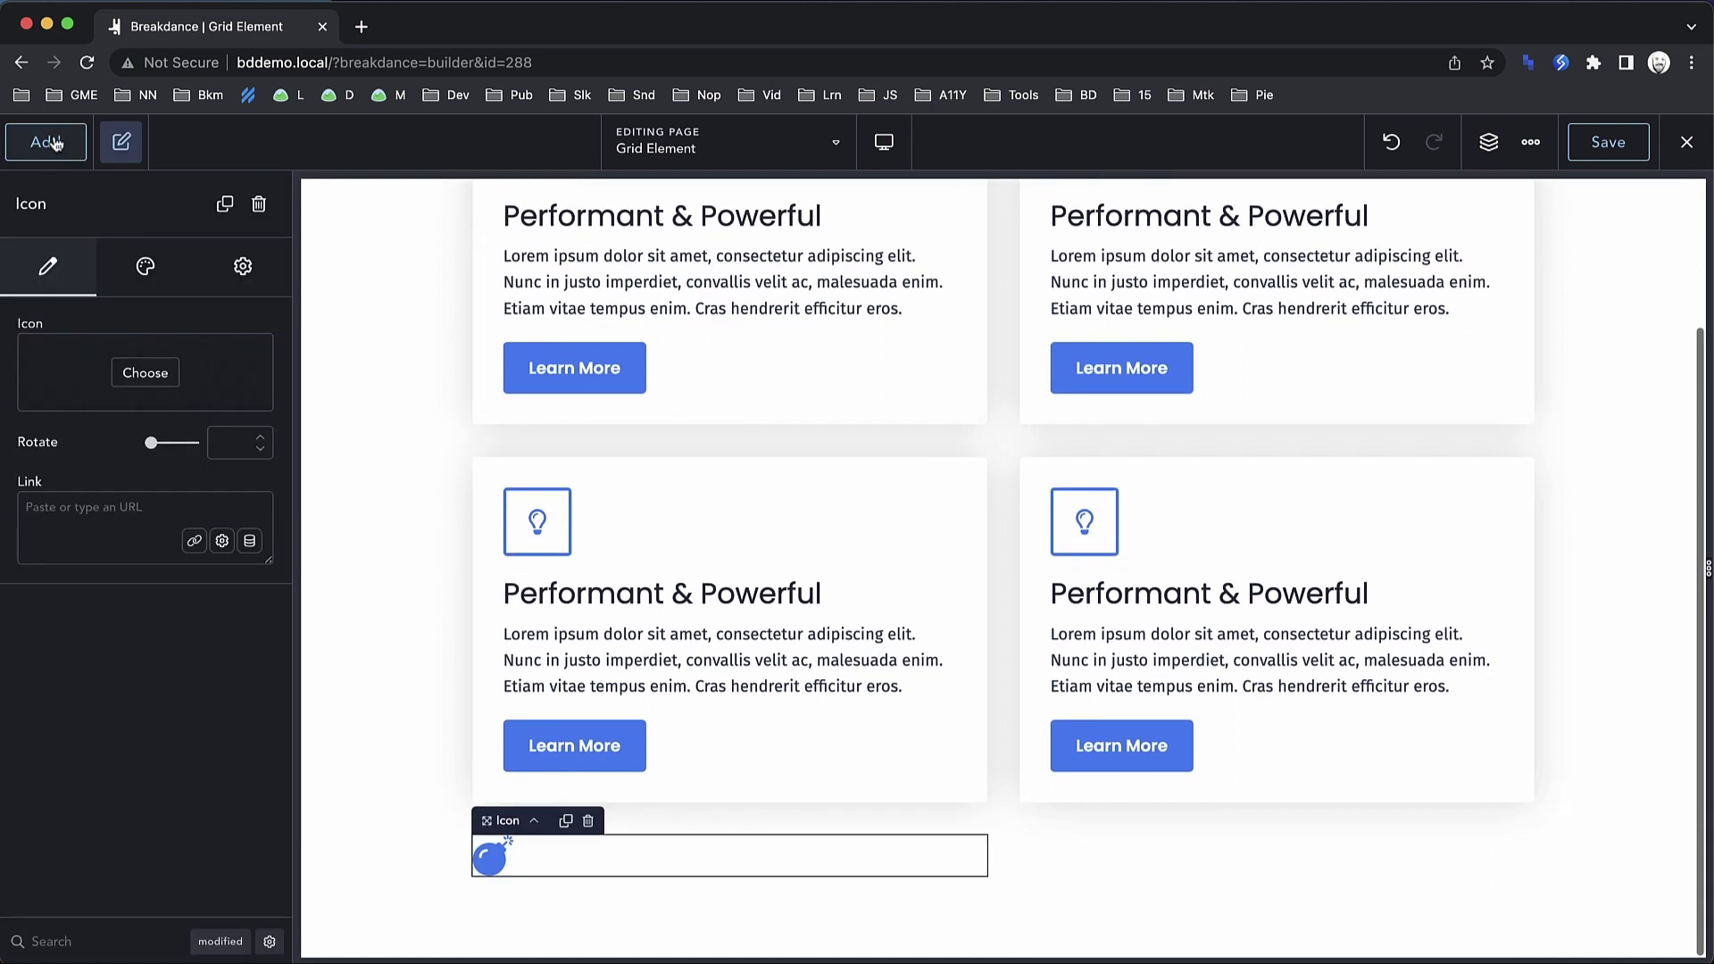
{"action": "left_click", "coordinate": [46, 142]}
{"action": "type", "text": "image"}
{"action": "left_click", "coordinate": [119, 375]}
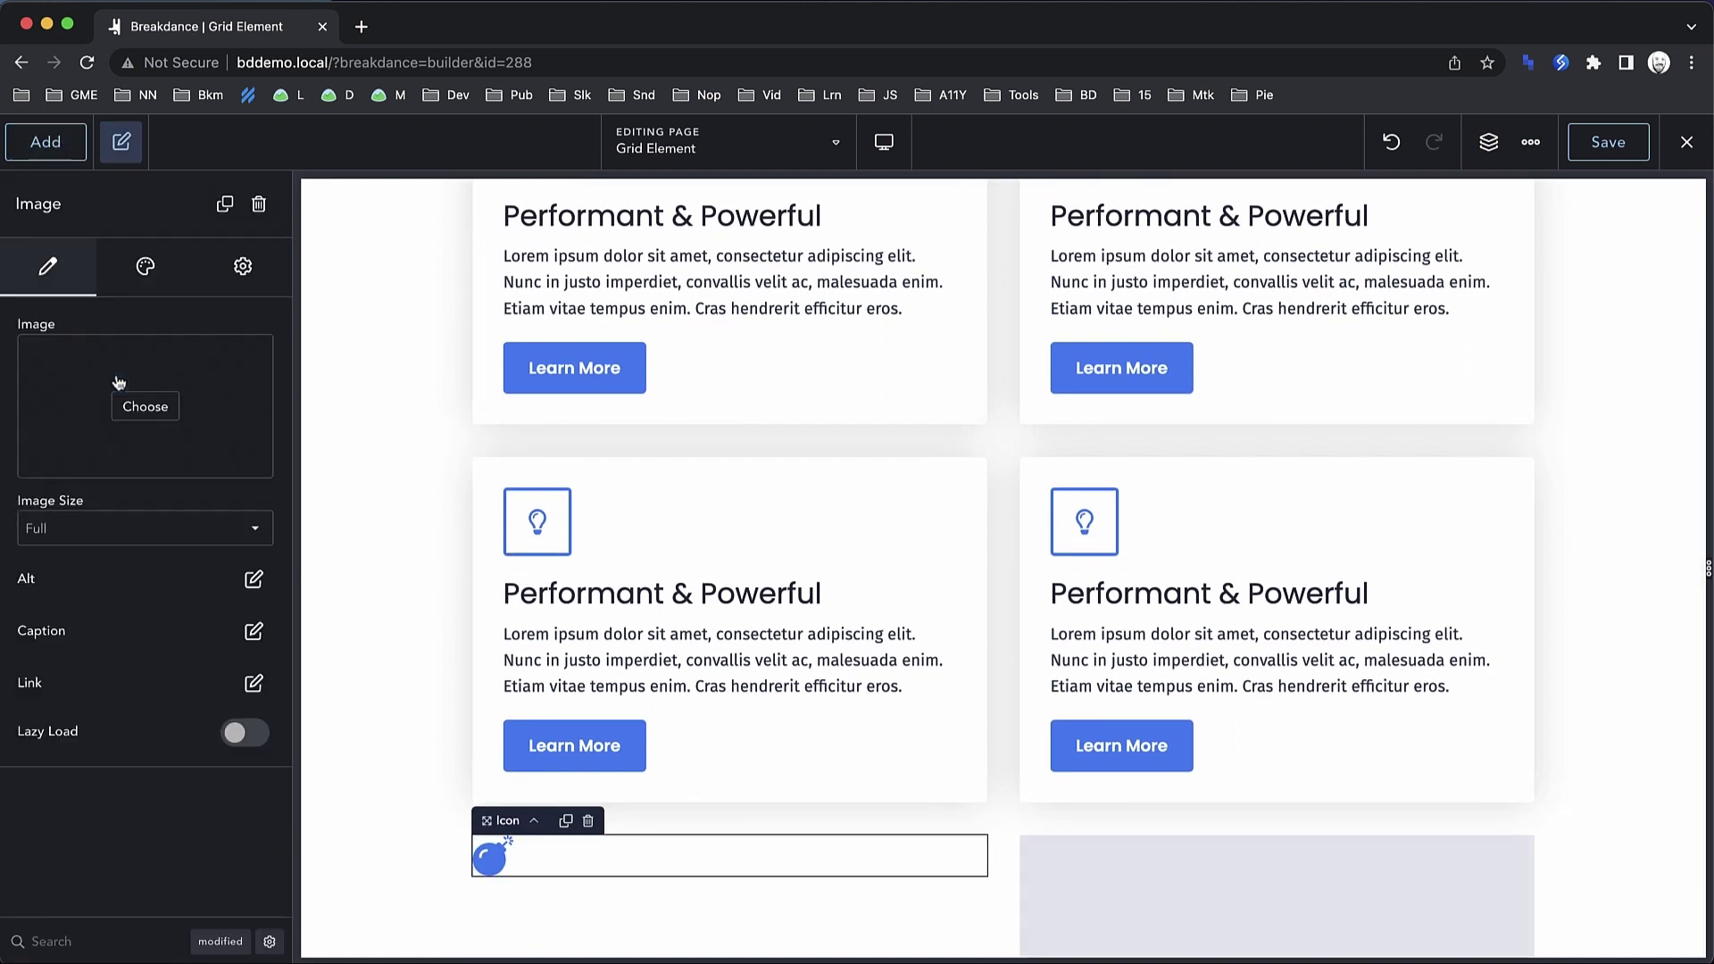
- Select the grid and set its Item Vertical Alignment to Start in the Advanced options
{"action": "scroll", "coordinate": [888, 486], "scroll_direction": "down", "scroll_amount": 5}
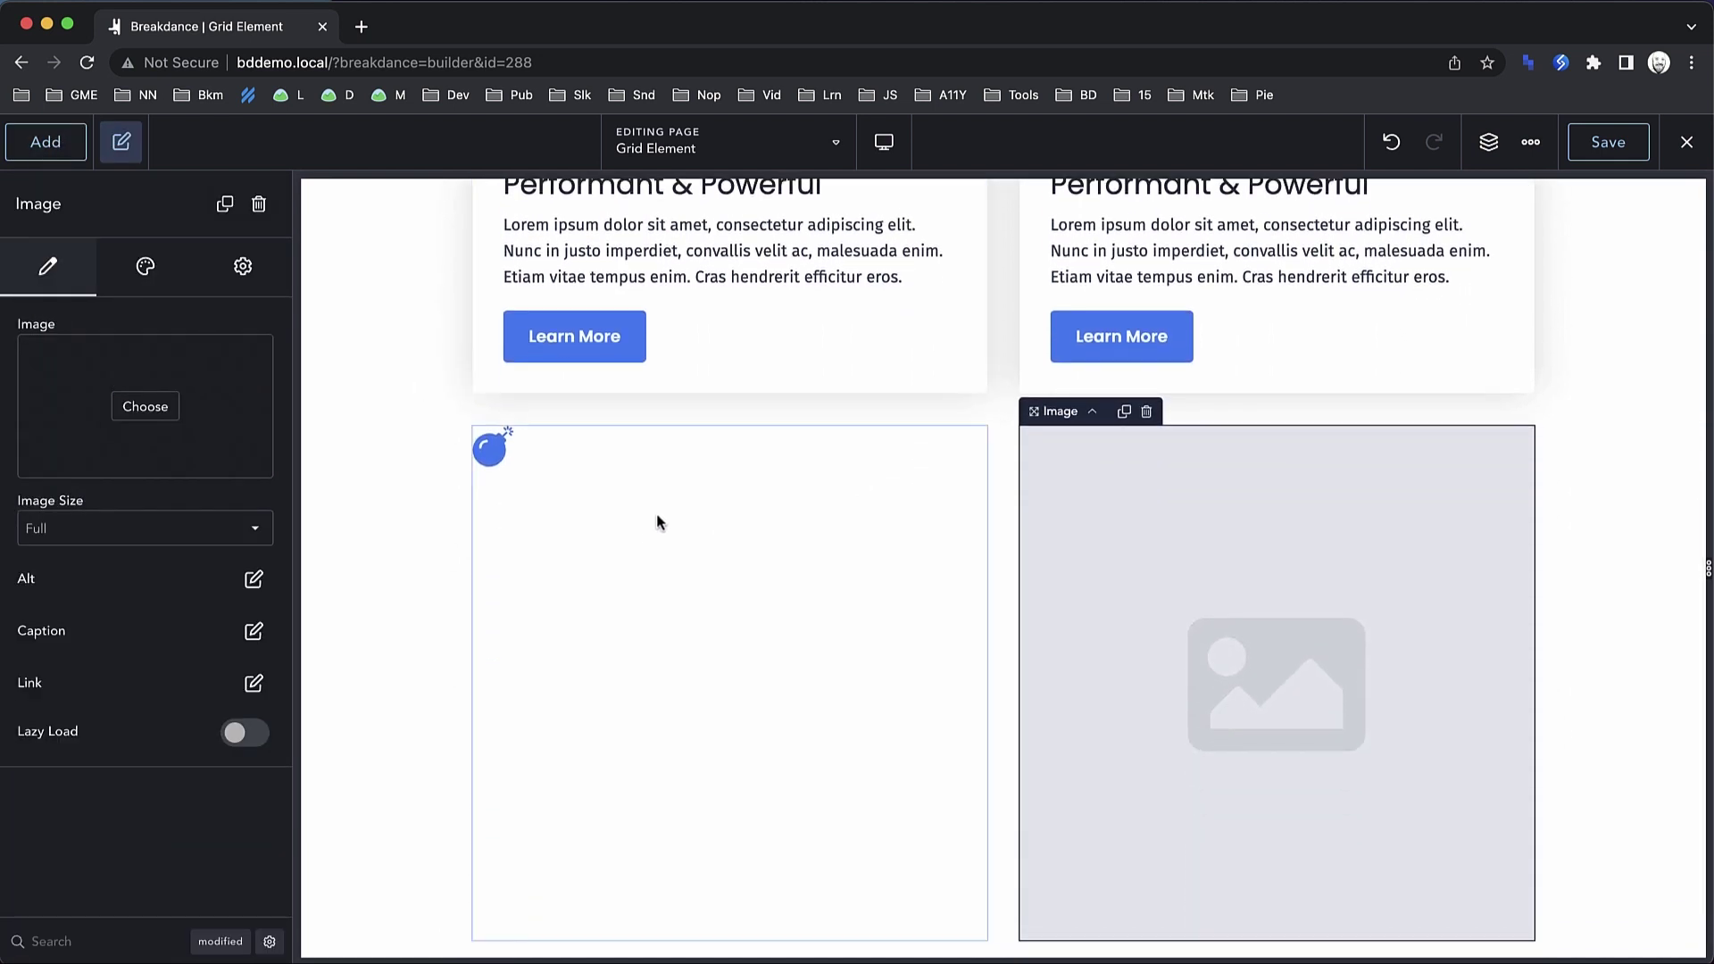
{"action": "scroll", "coordinate": [656, 522], "scroll_direction": "down", "scroll_amount": 1}
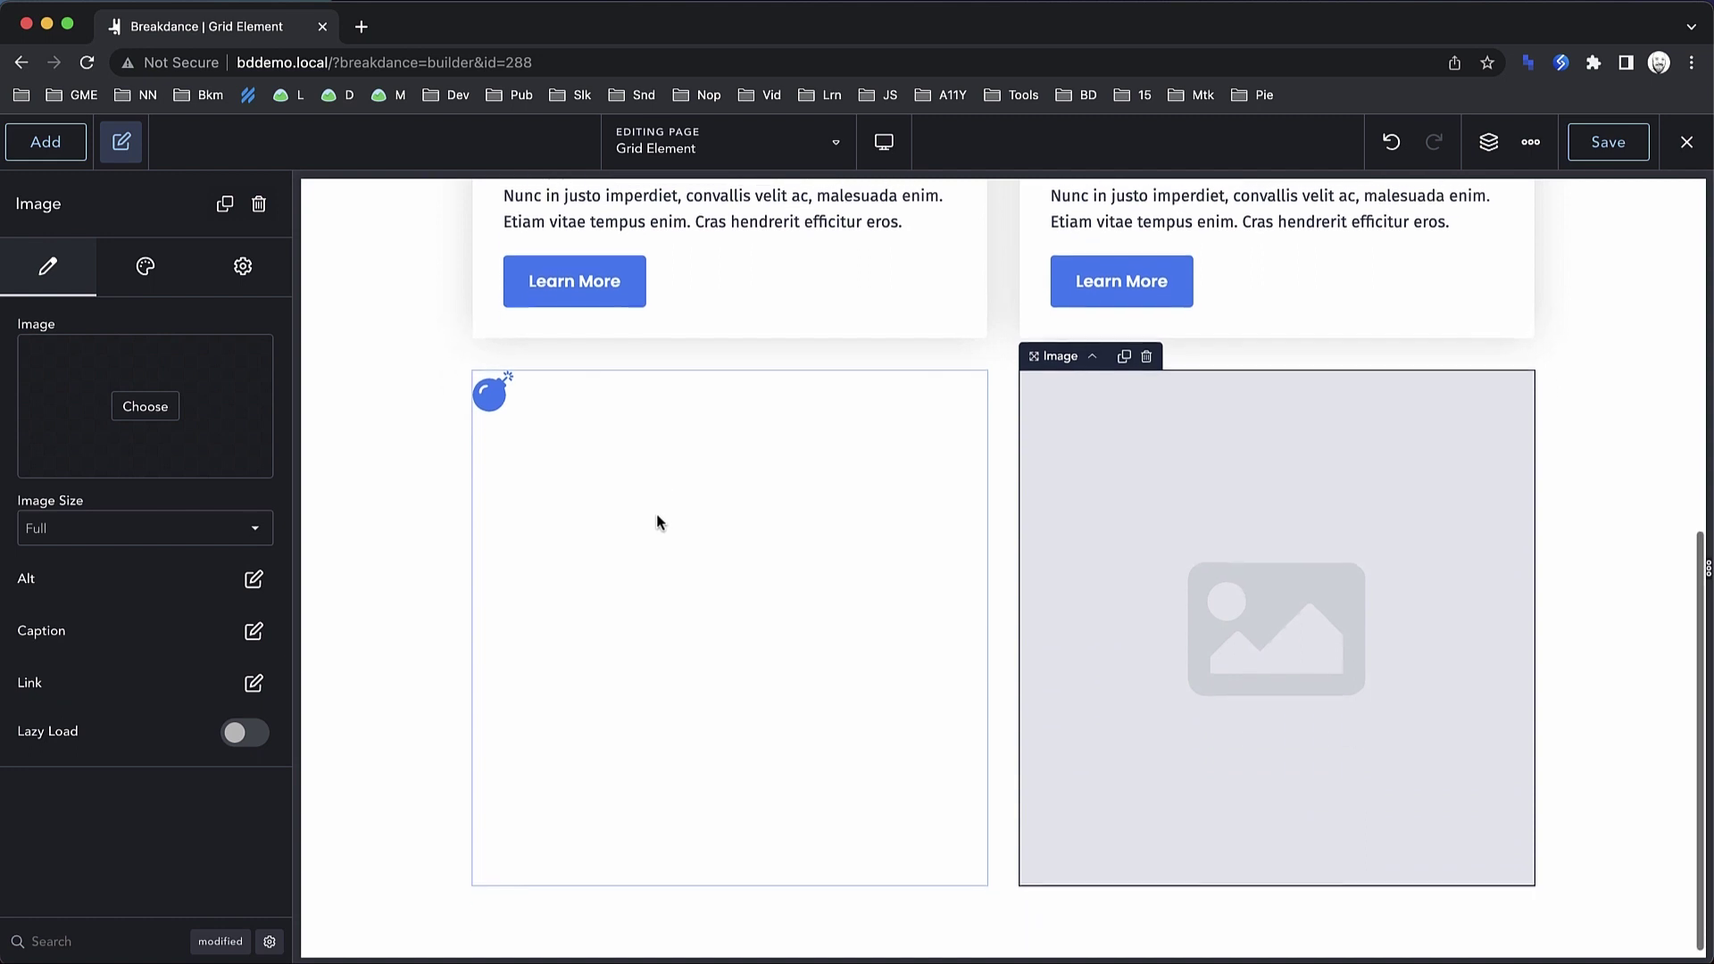
{"action": "left_click", "coordinate": [1007, 419]}
{"action": "left_click", "coordinate": [254, 481]}
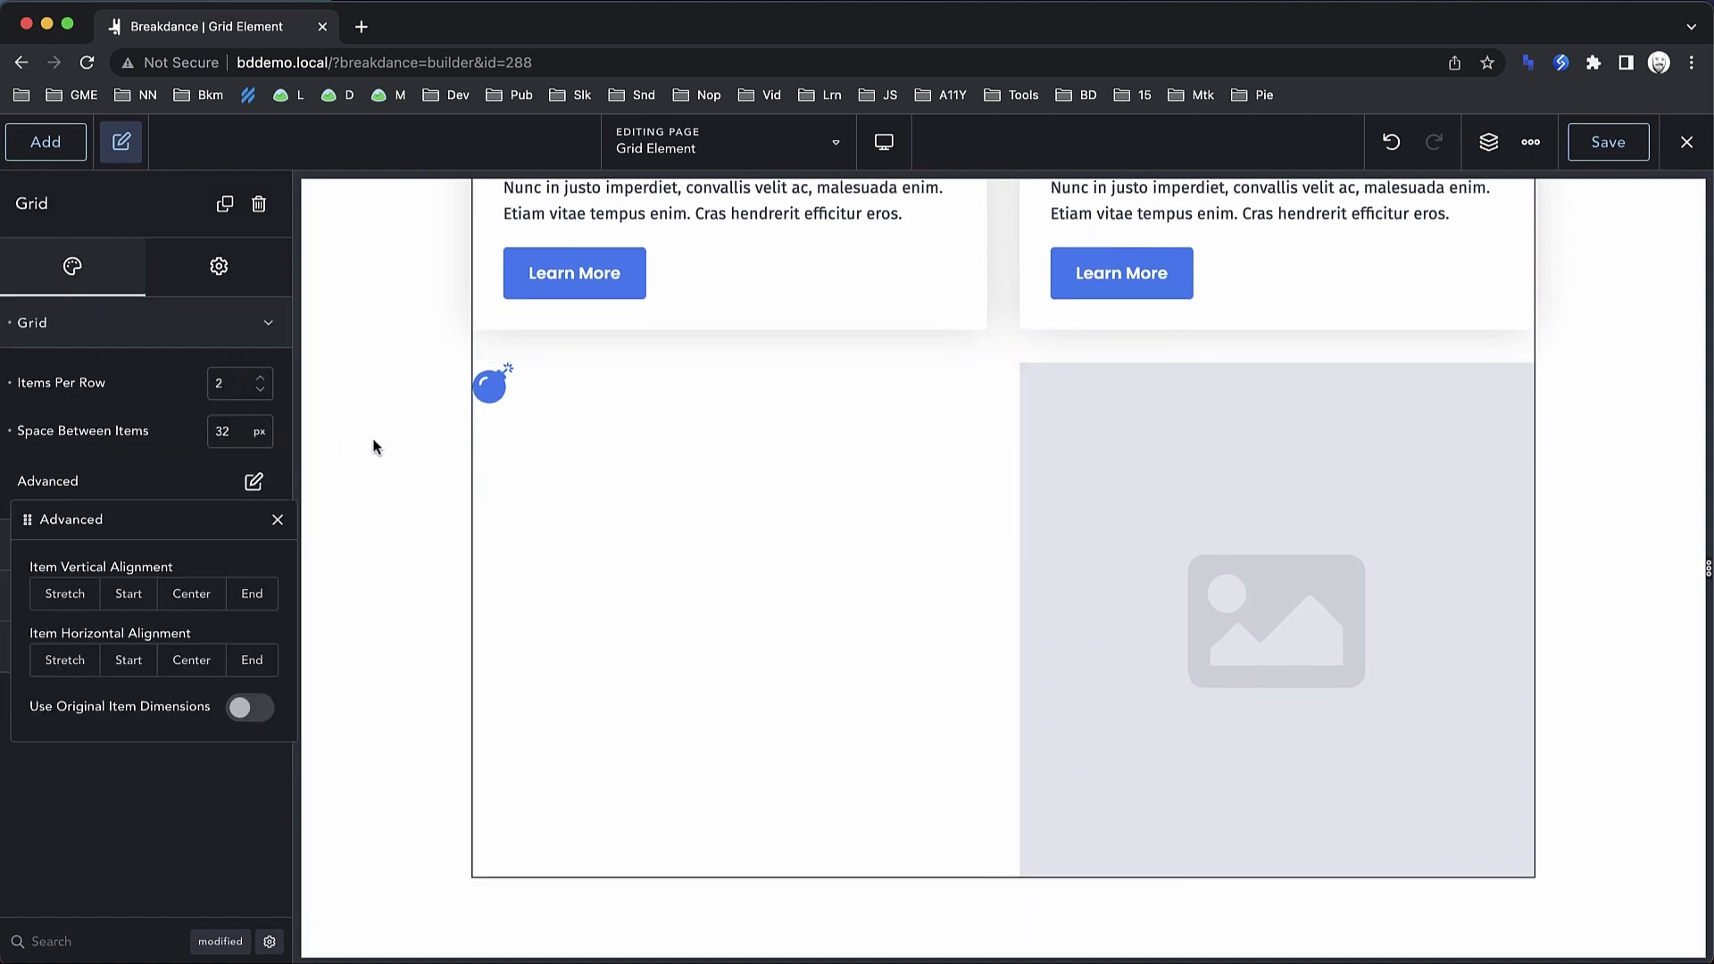
{"action": "left_click", "coordinate": [152, 590]}
{"action": "left_click", "coordinate": [202, 589]}
{"action": "left_click", "coordinate": [262, 589]}
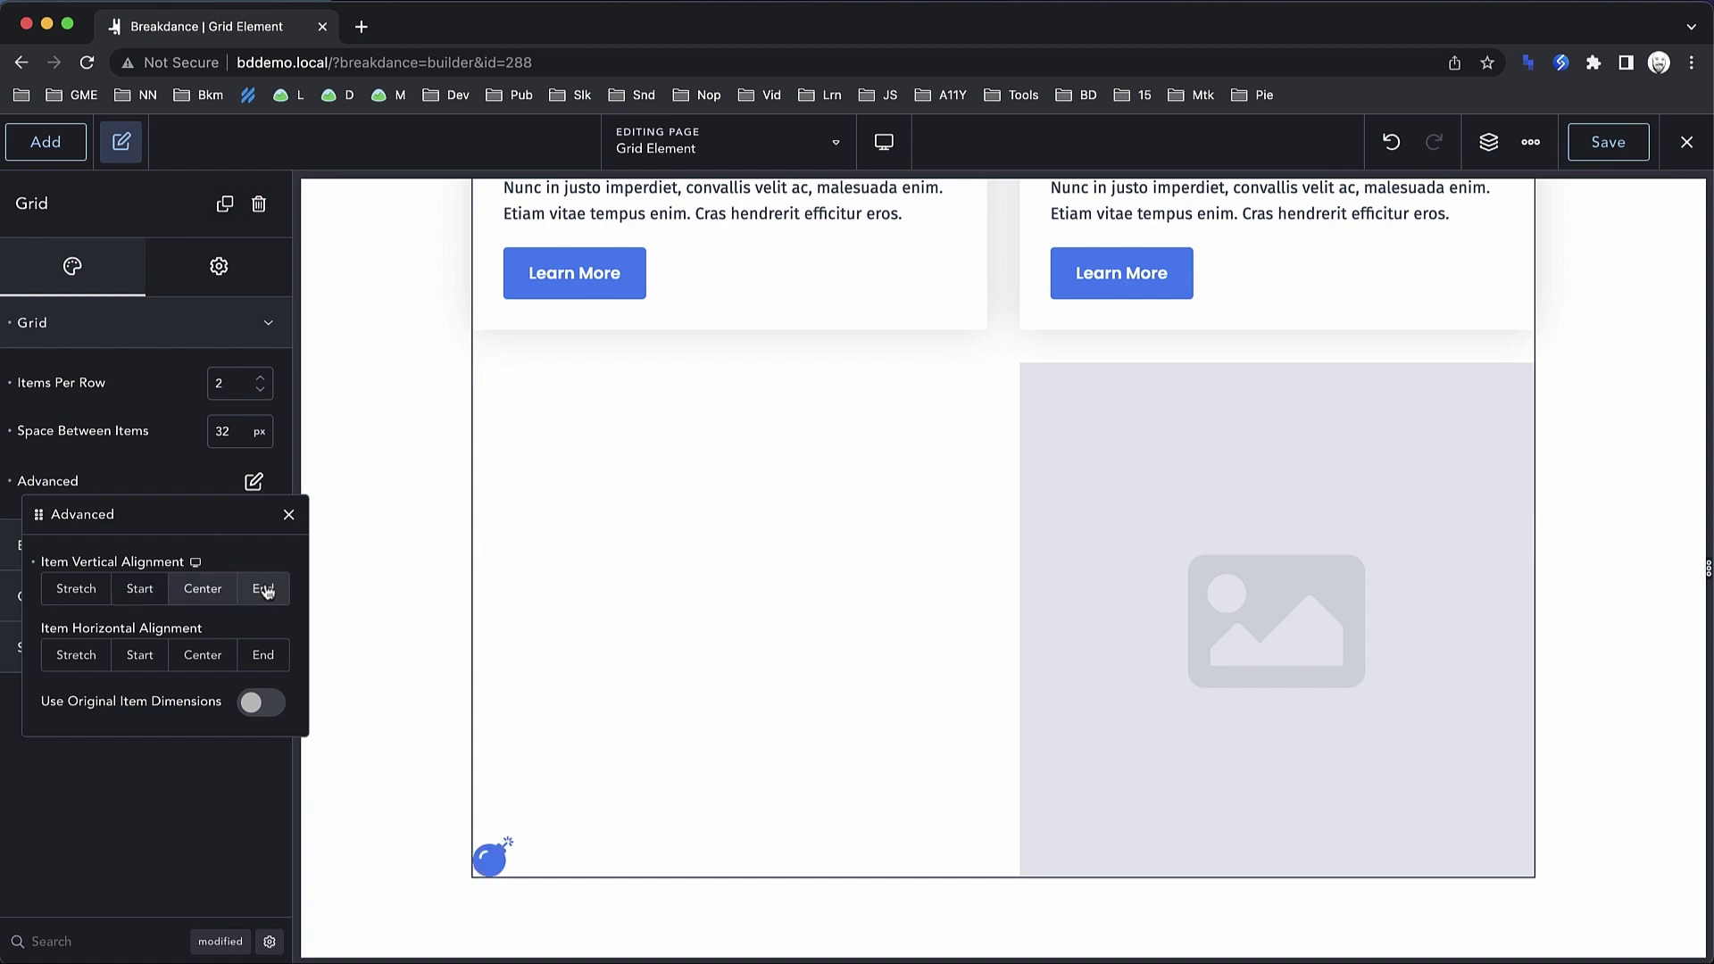
{"action": "left_click", "coordinate": [215, 591]}
{"action": "left_click", "coordinate": [146, 591]}
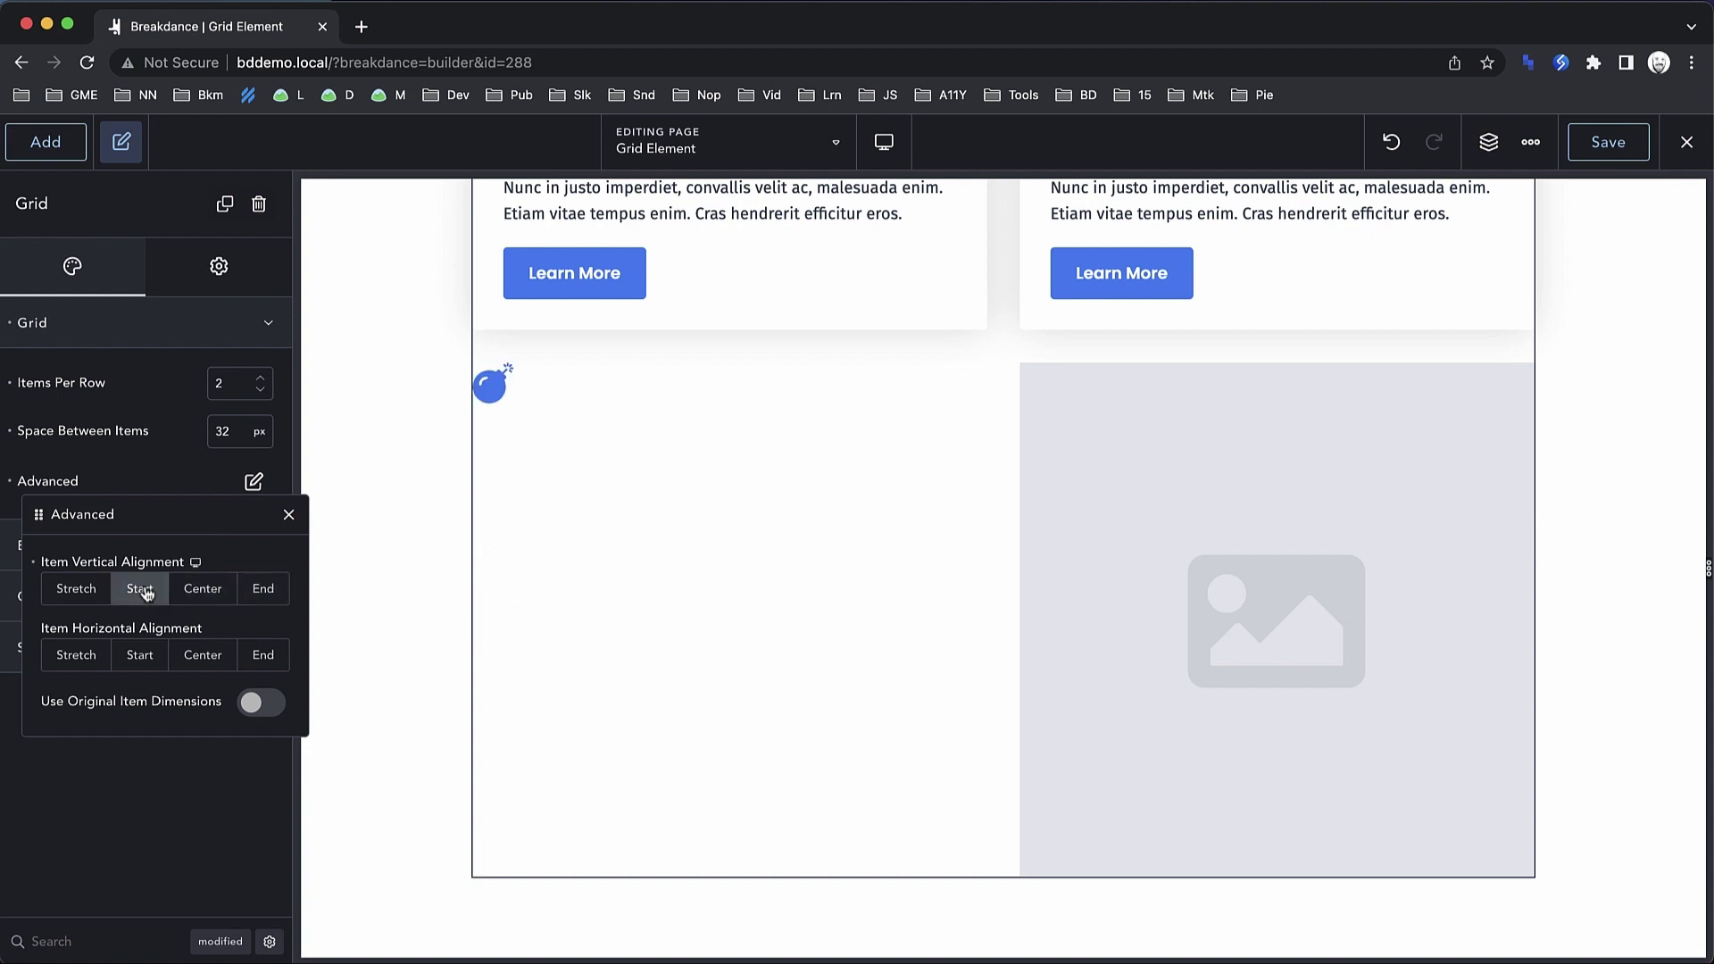
- Set Item Horizontal Alignment to Start and switch on Use Original Item Dimensions
{"action": "left_click", "coordinate": [142, 656]}
{"action": "left_click", "coordinate": [205, 657]}
{"action": "left_click", "coordinate": [261, 656]}
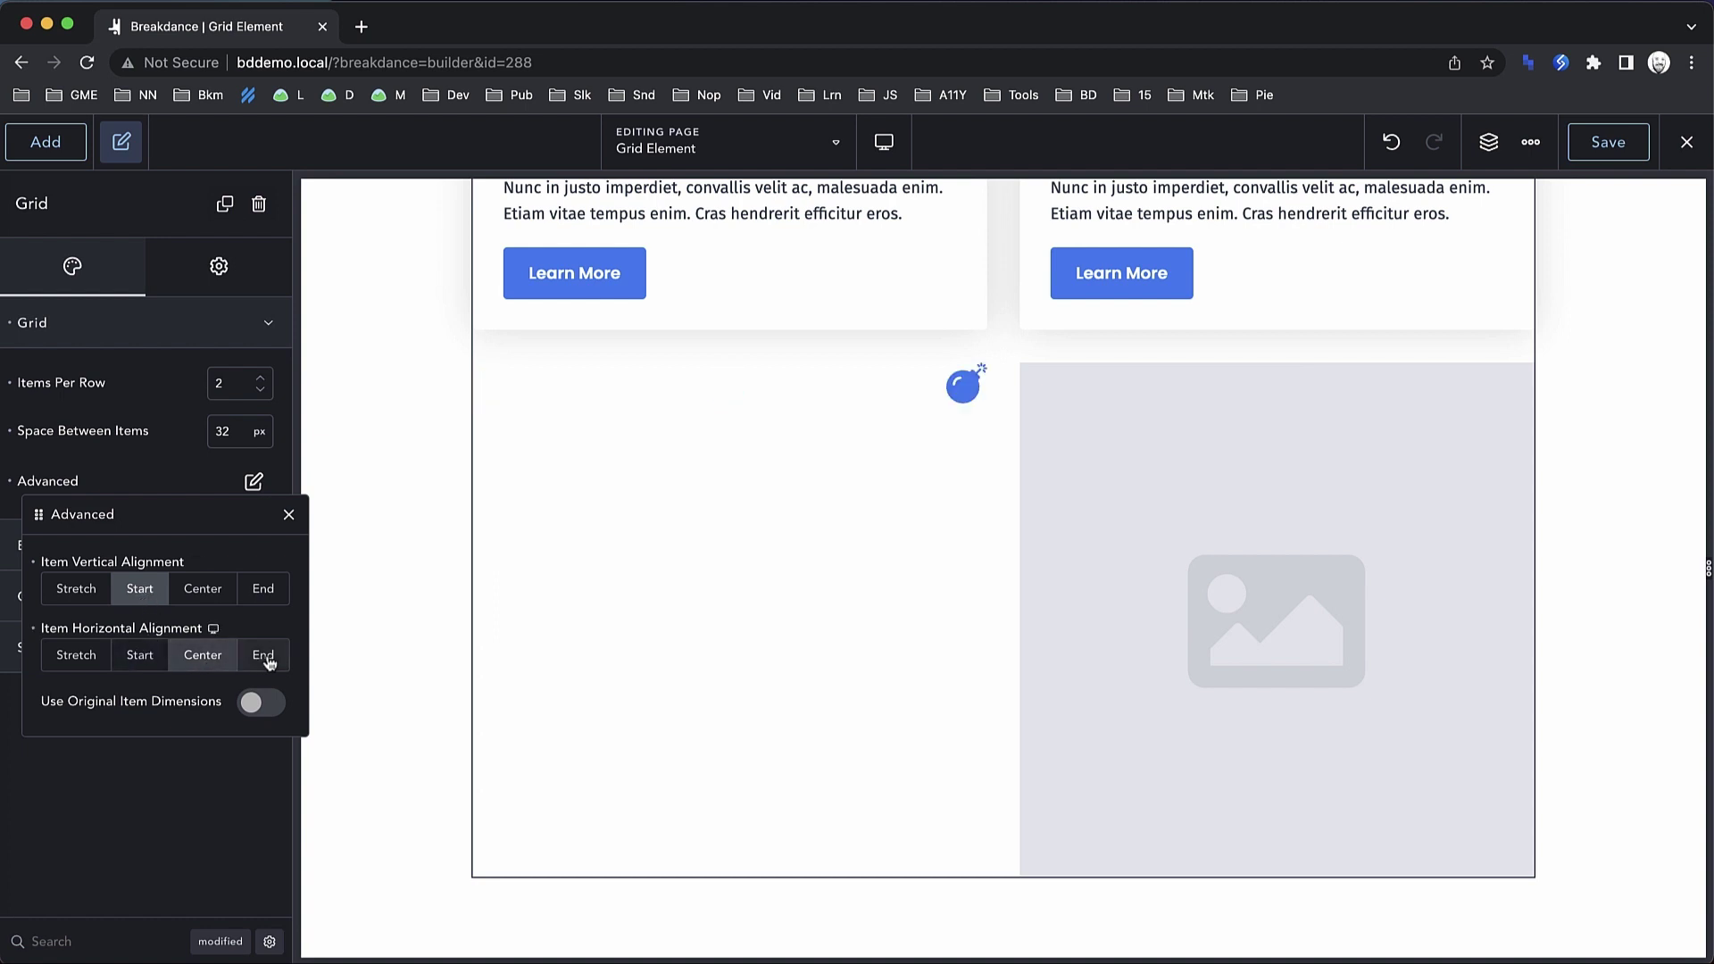
{"action": "left_click", "coordinate": [141, 655]}
{"action": "left_click", "coordinate": [261, 706]}
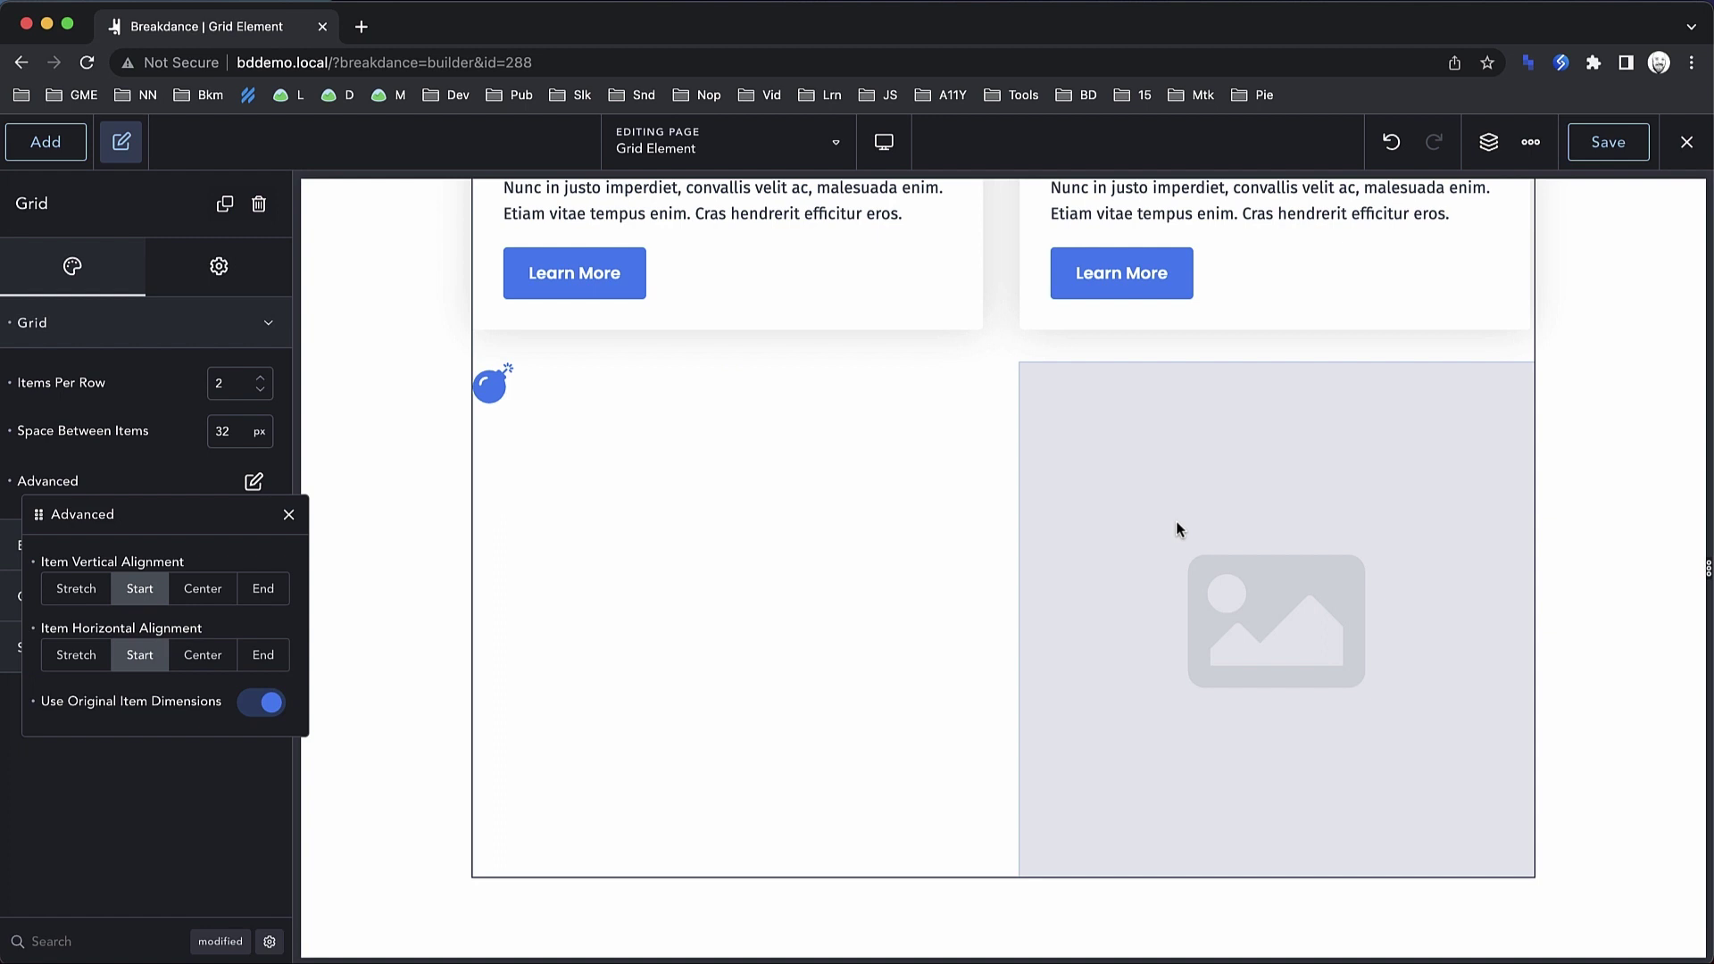
- Close the grid options and delete the stray bomb icon and image placeholder
{"action": "left_click", "coordinate": [288, 514]}
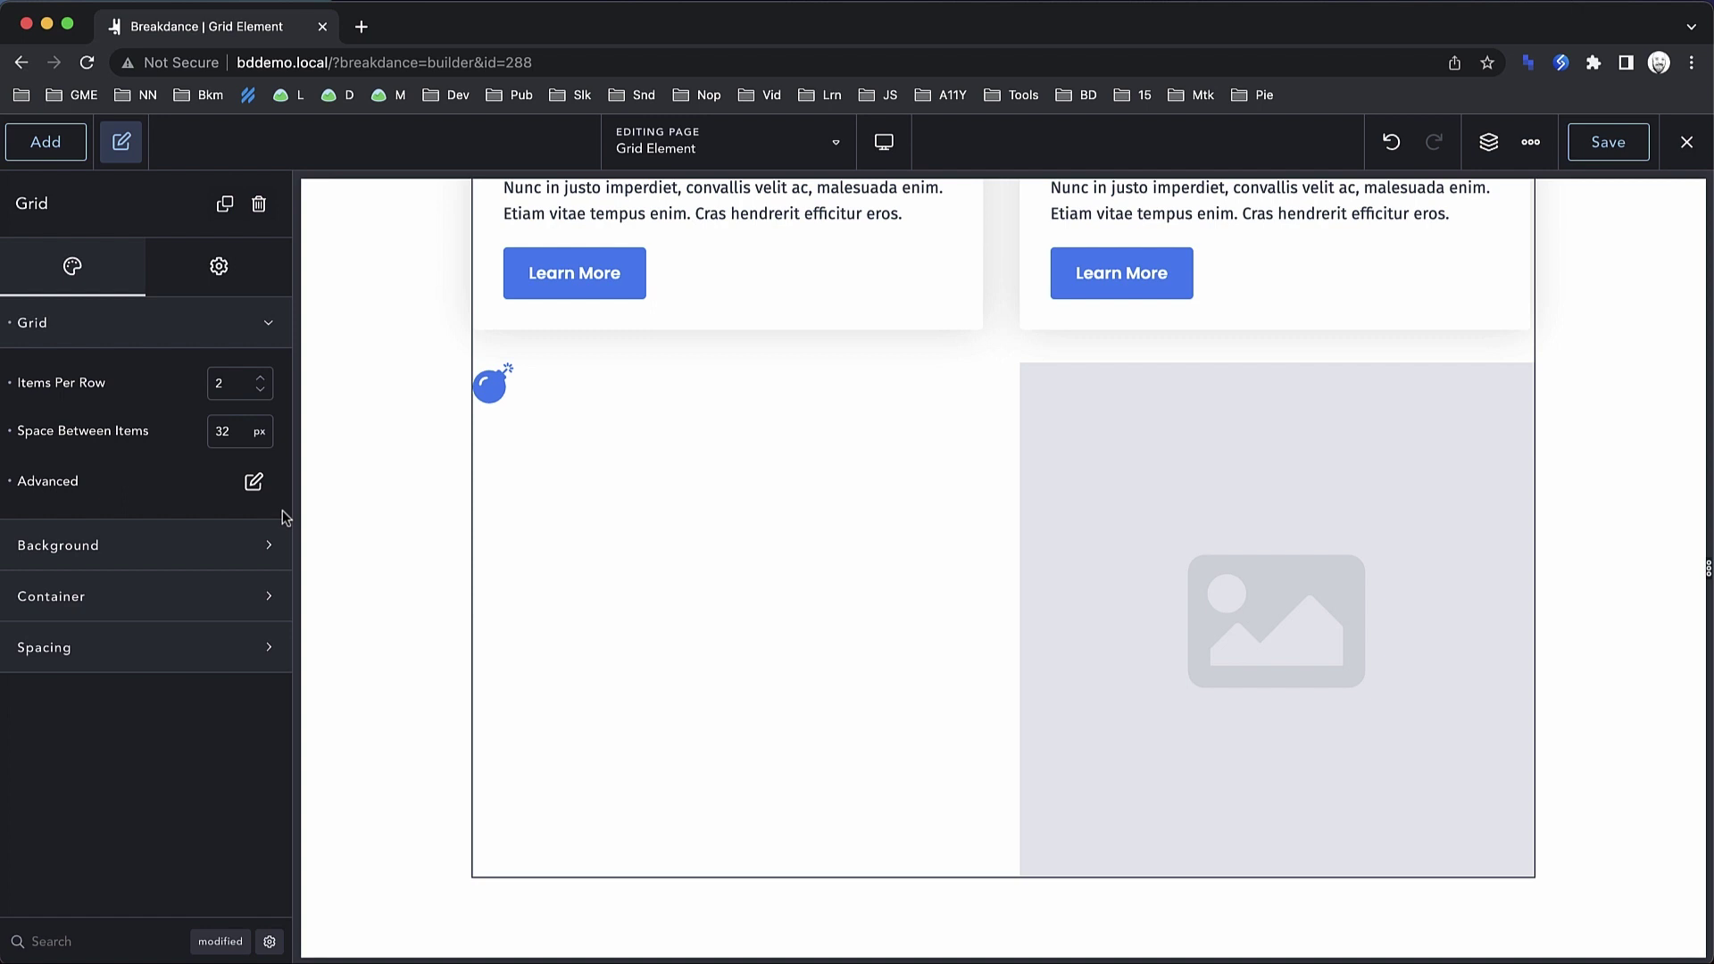
{"action": "left_click", "coordinate": [191, 339]}
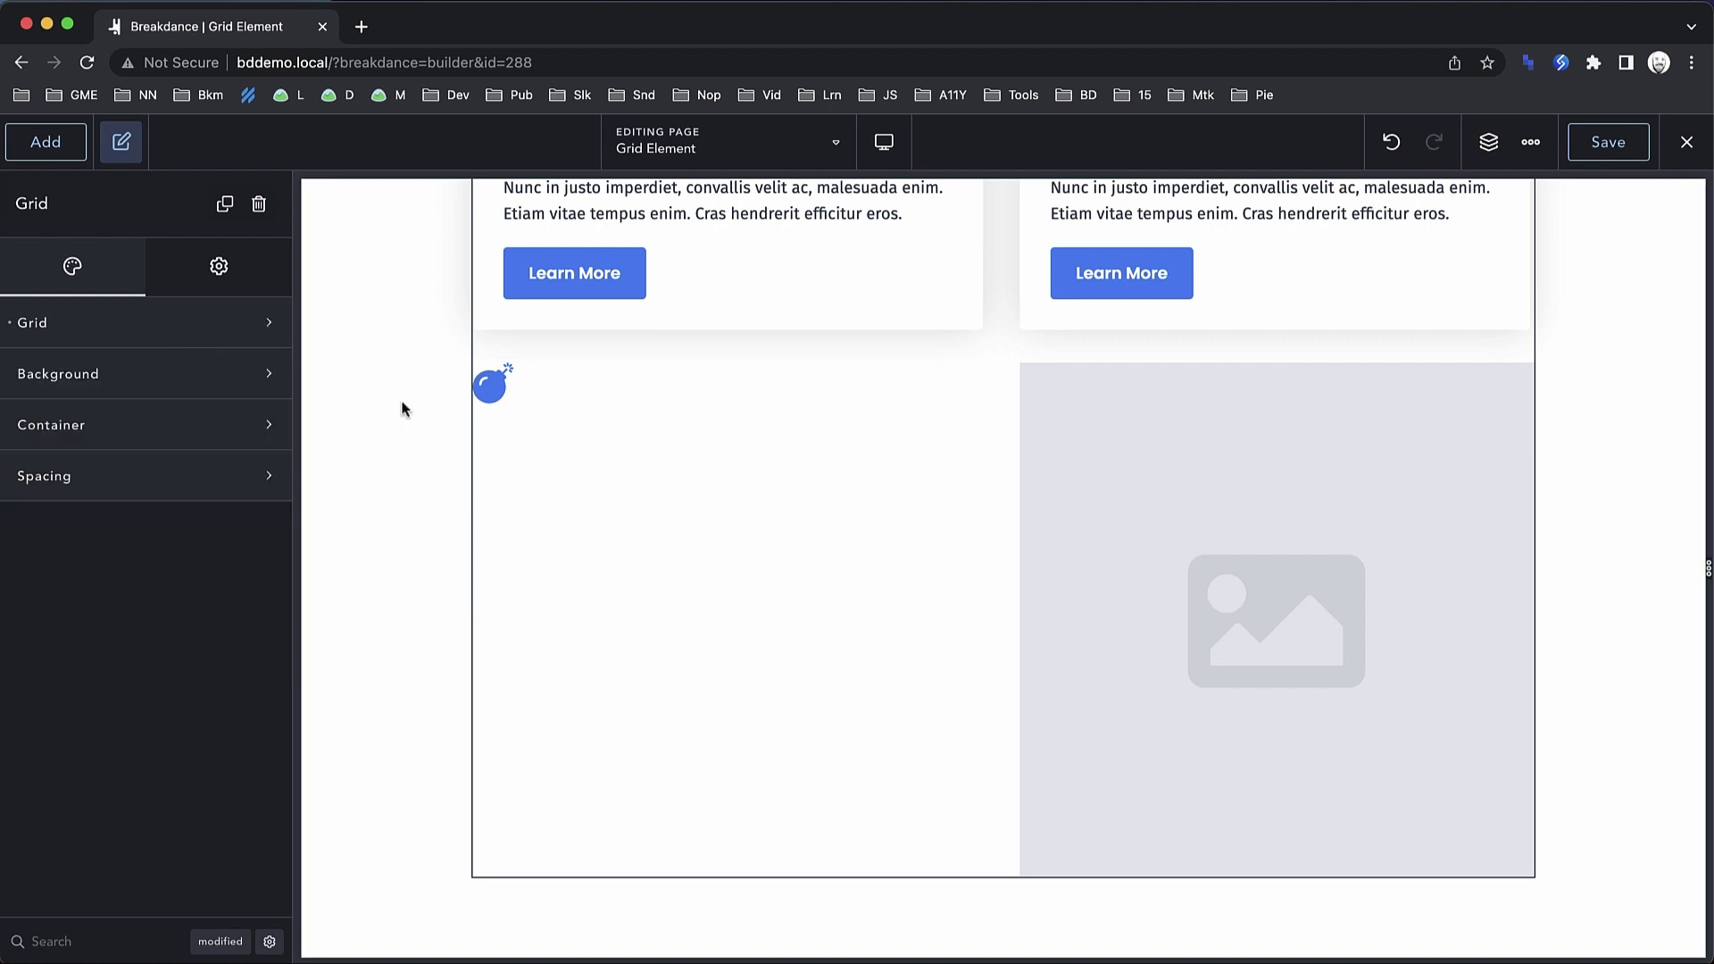
{"action": "left_click", "coordinate": [489, 386]}
{"action": "key", "text": "Delete"}
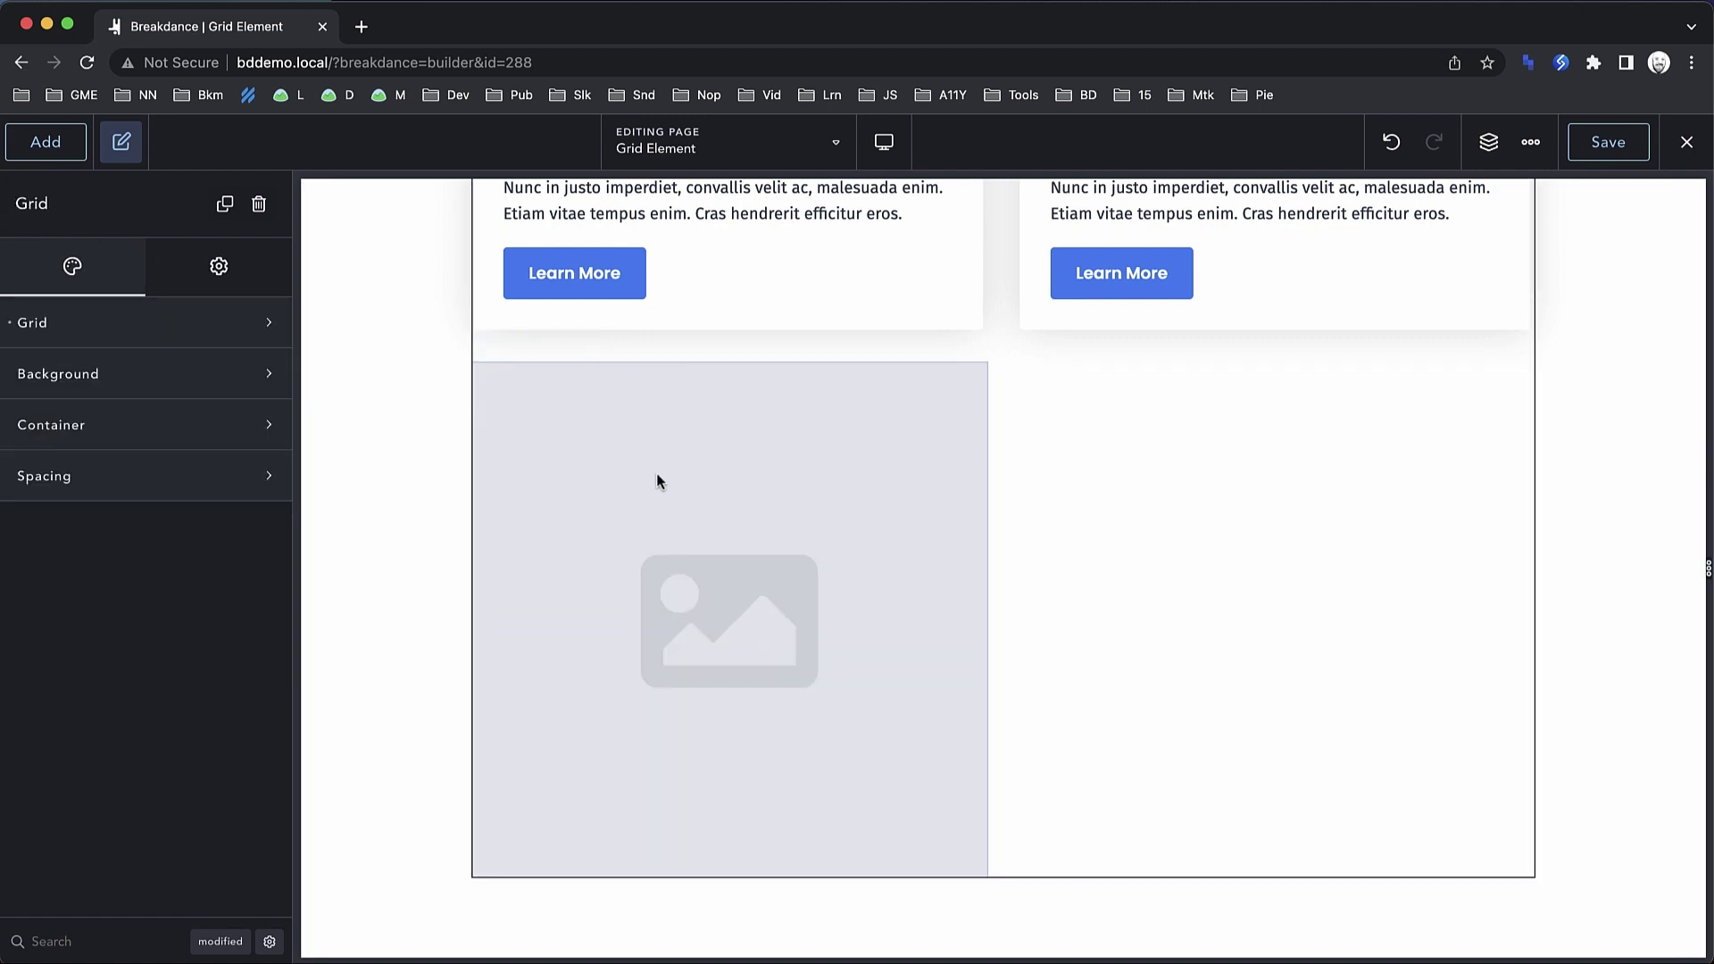
{"action": "key", "text": "super+z"}
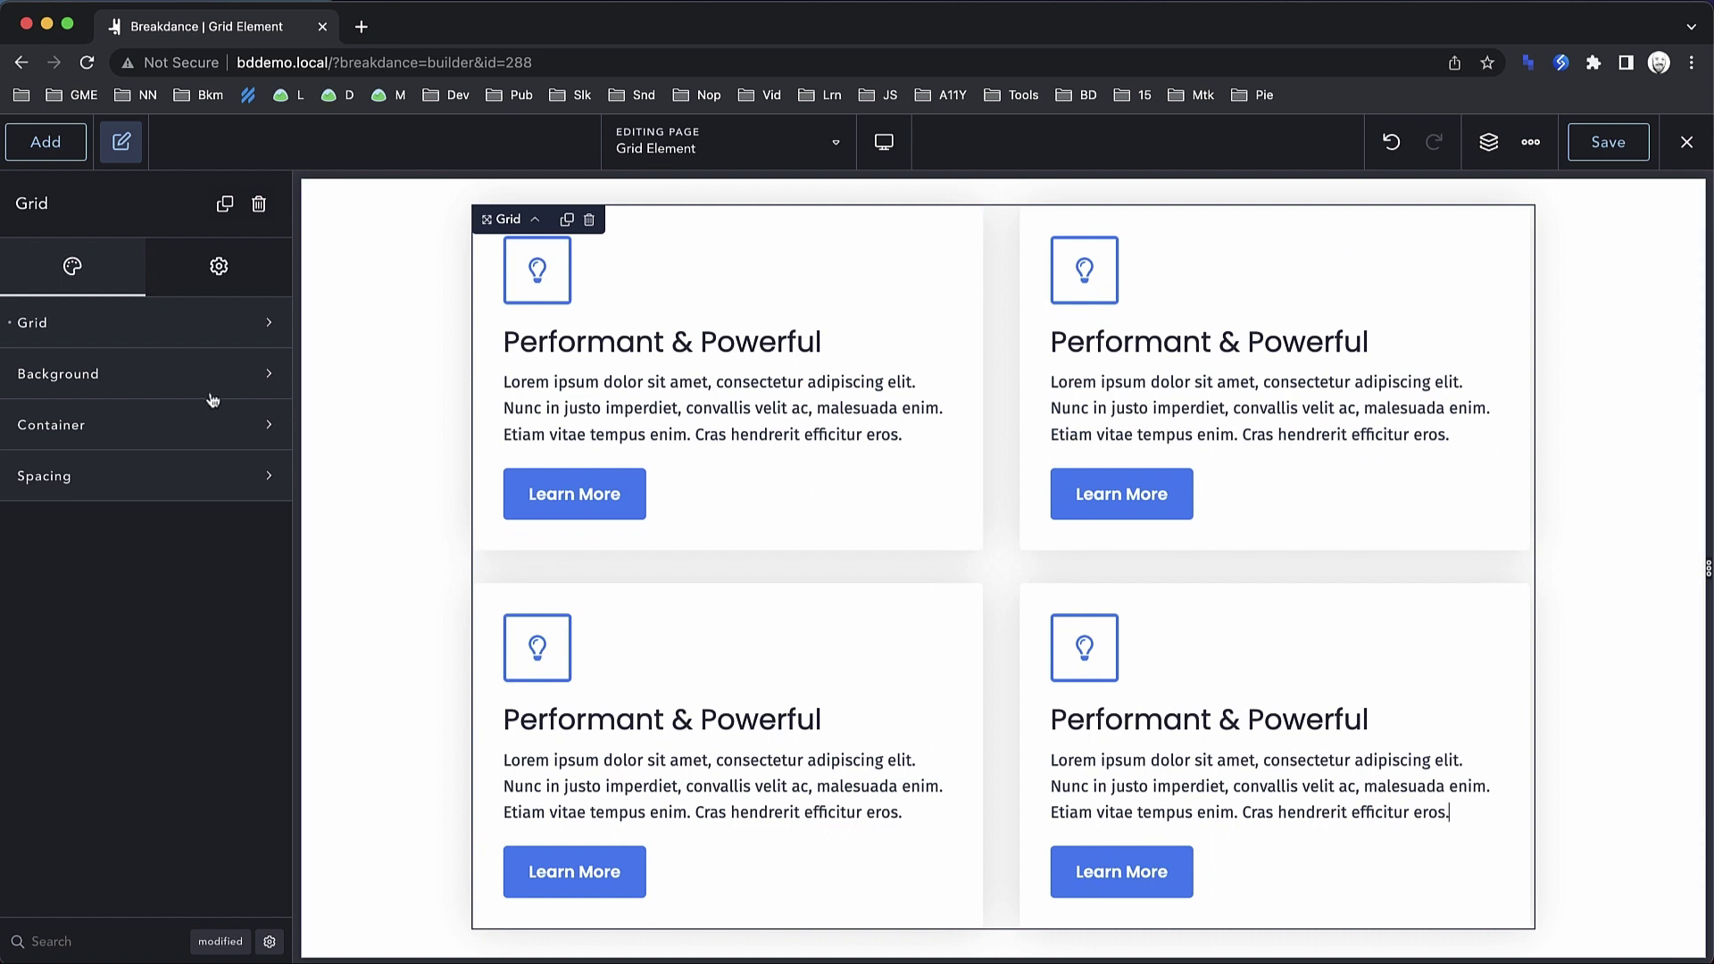
- Try a purple #6739CE grid background, then clear the background colour
{"action": "left_click", "coordinate": [178, 391]}
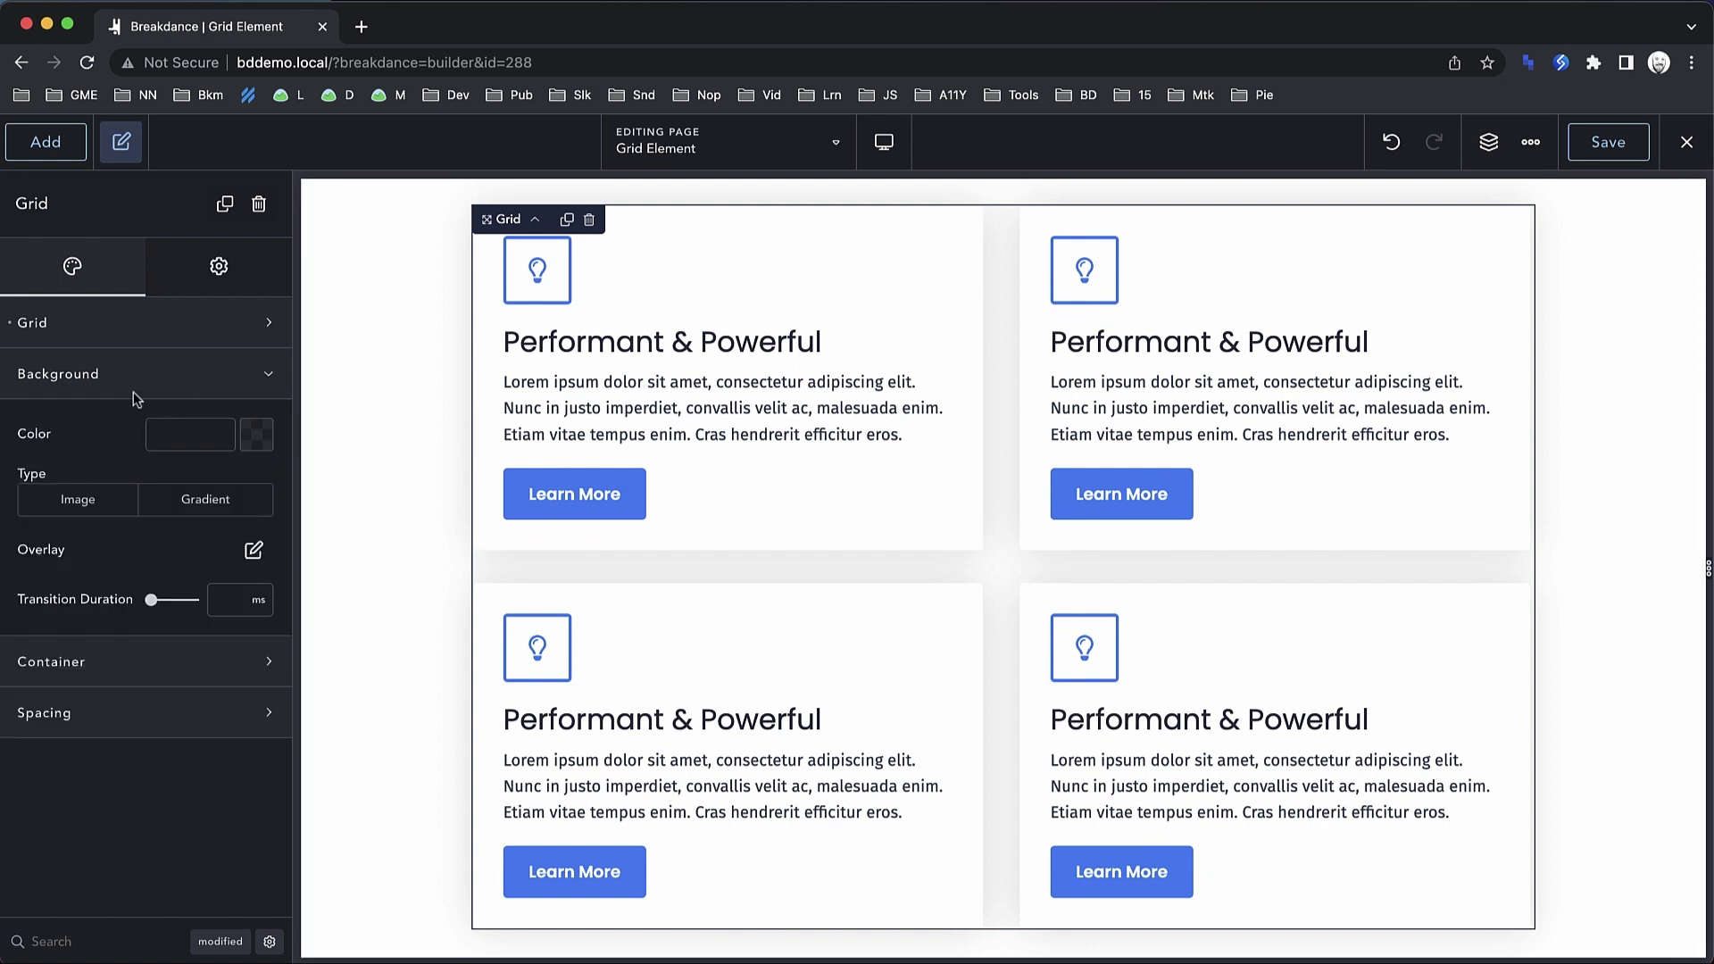
{"action": "left_click", "coordinate": [258, 438]}
{"action": "left_click_drag", "start_coordinate": [258, 522], "coordinate": [212, 525]}
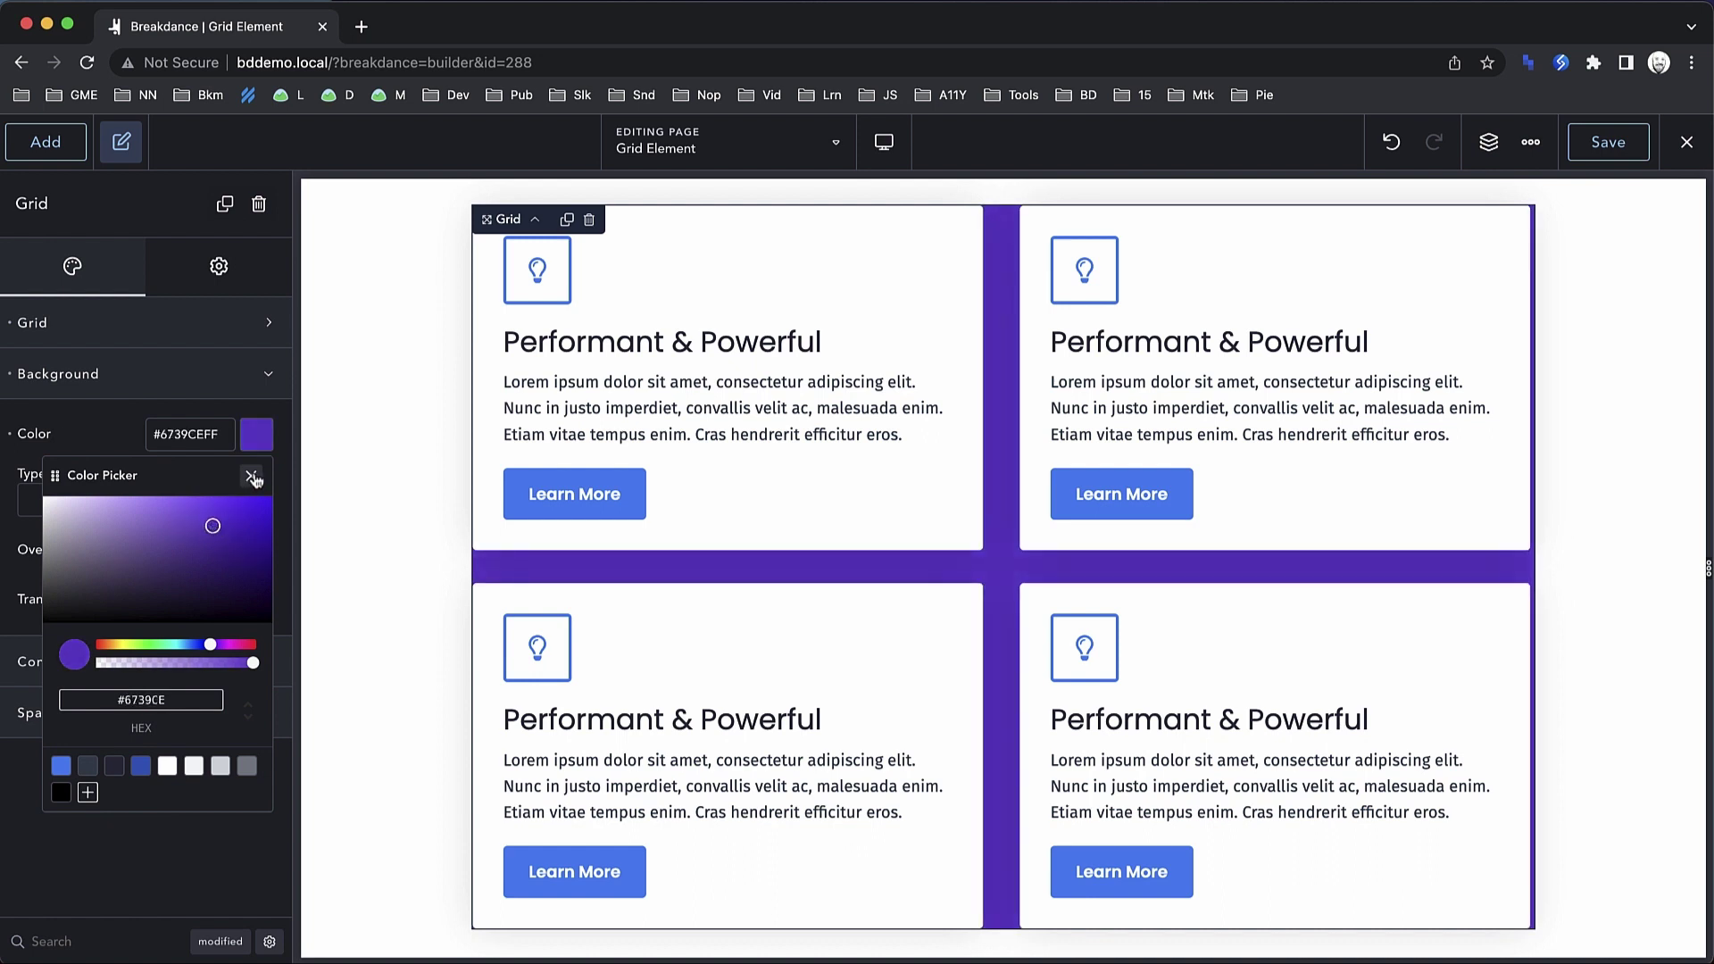
{"action": "left_click", "coordinate": [13, 436]}
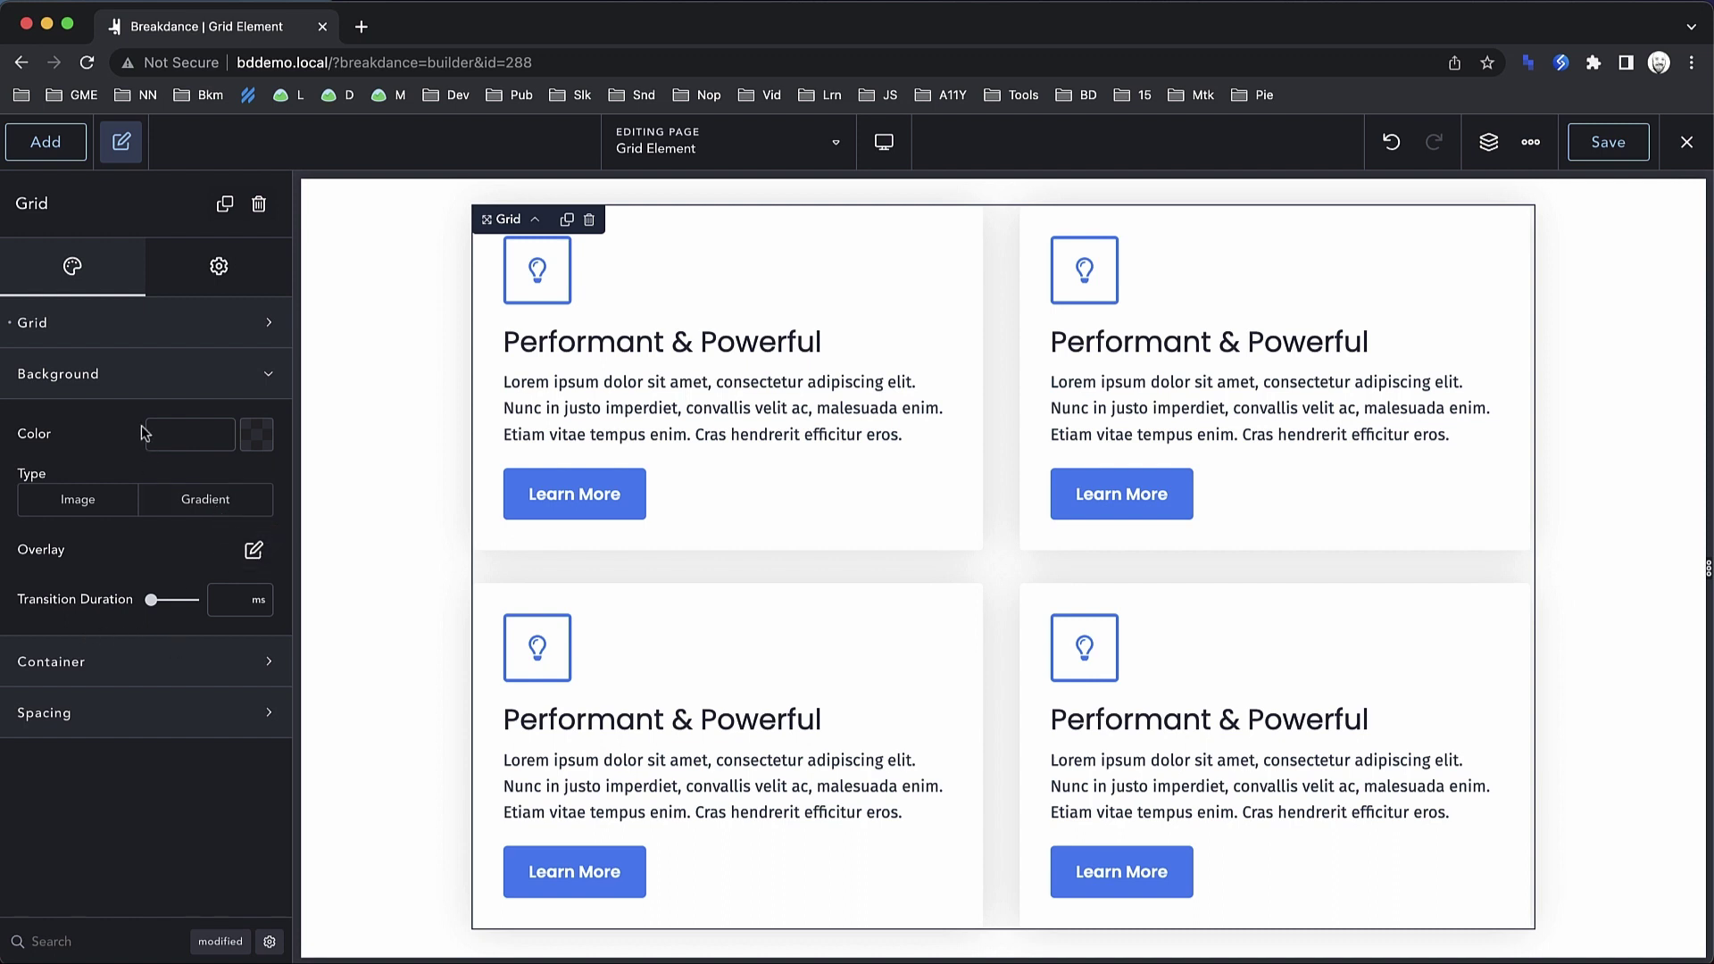
- Look through the grid's Container and Spacing settings, then reopen the Grid layout section
{"action": "left_click", "coordinate": [139, 386]}
{"action": "left_click", "coordinate": [134, 426]}
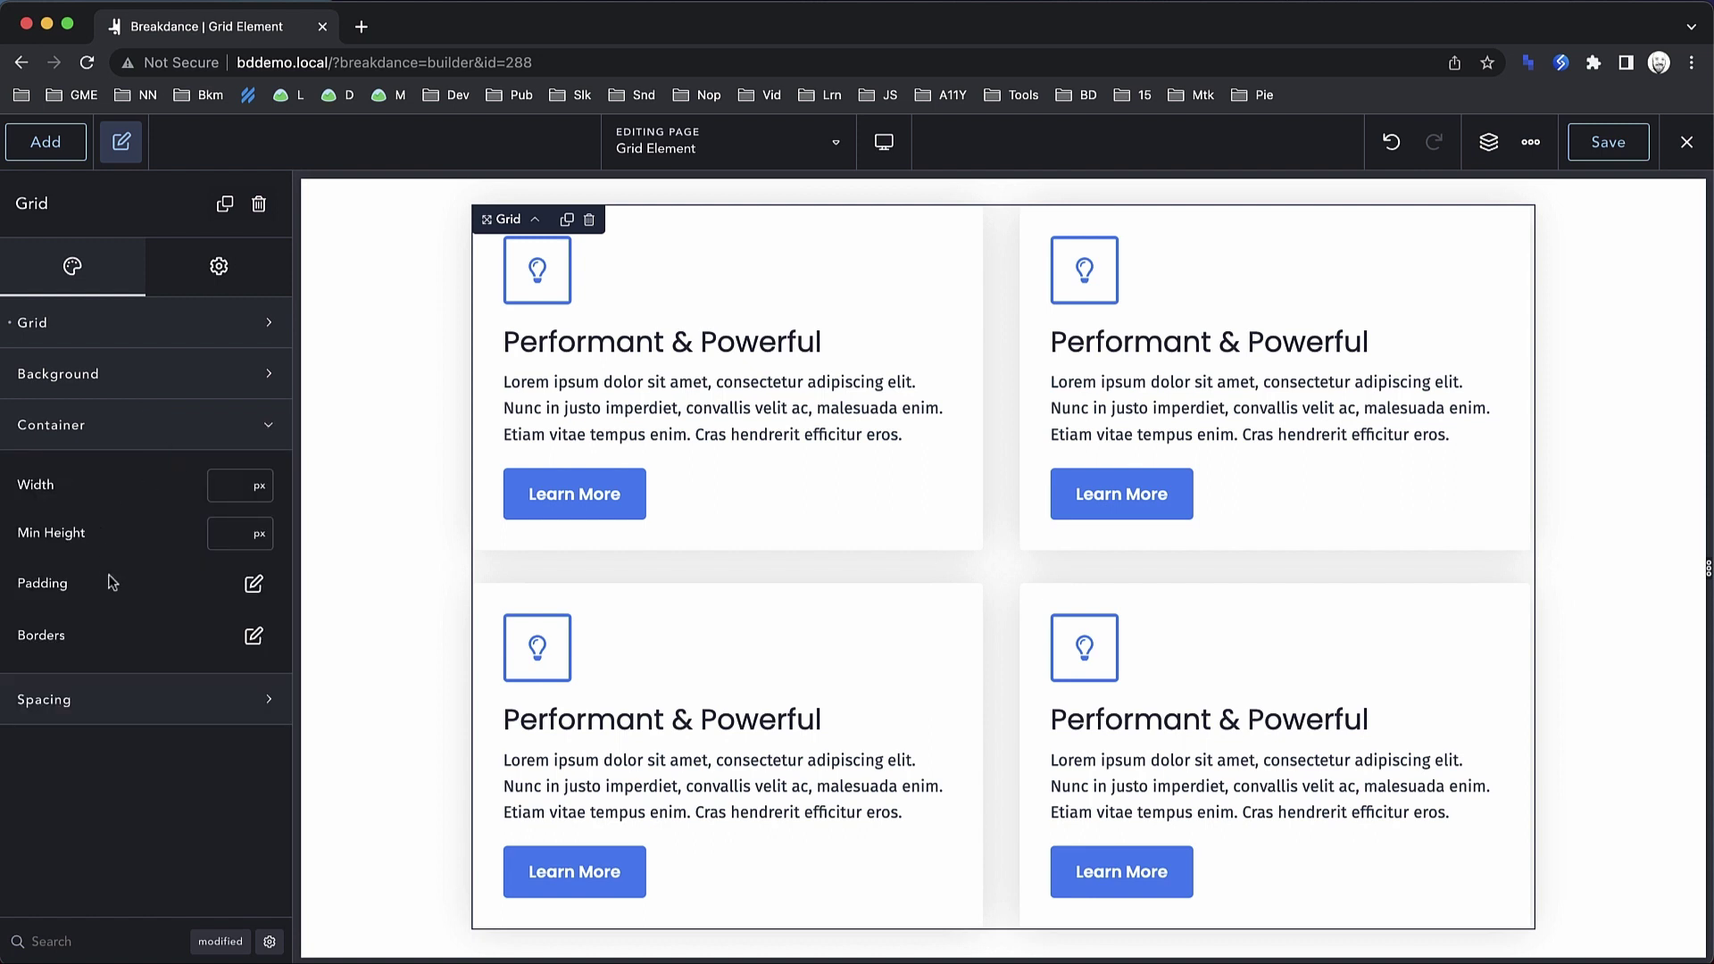
{"action": "left_click", "coordinate": [114, 414]}
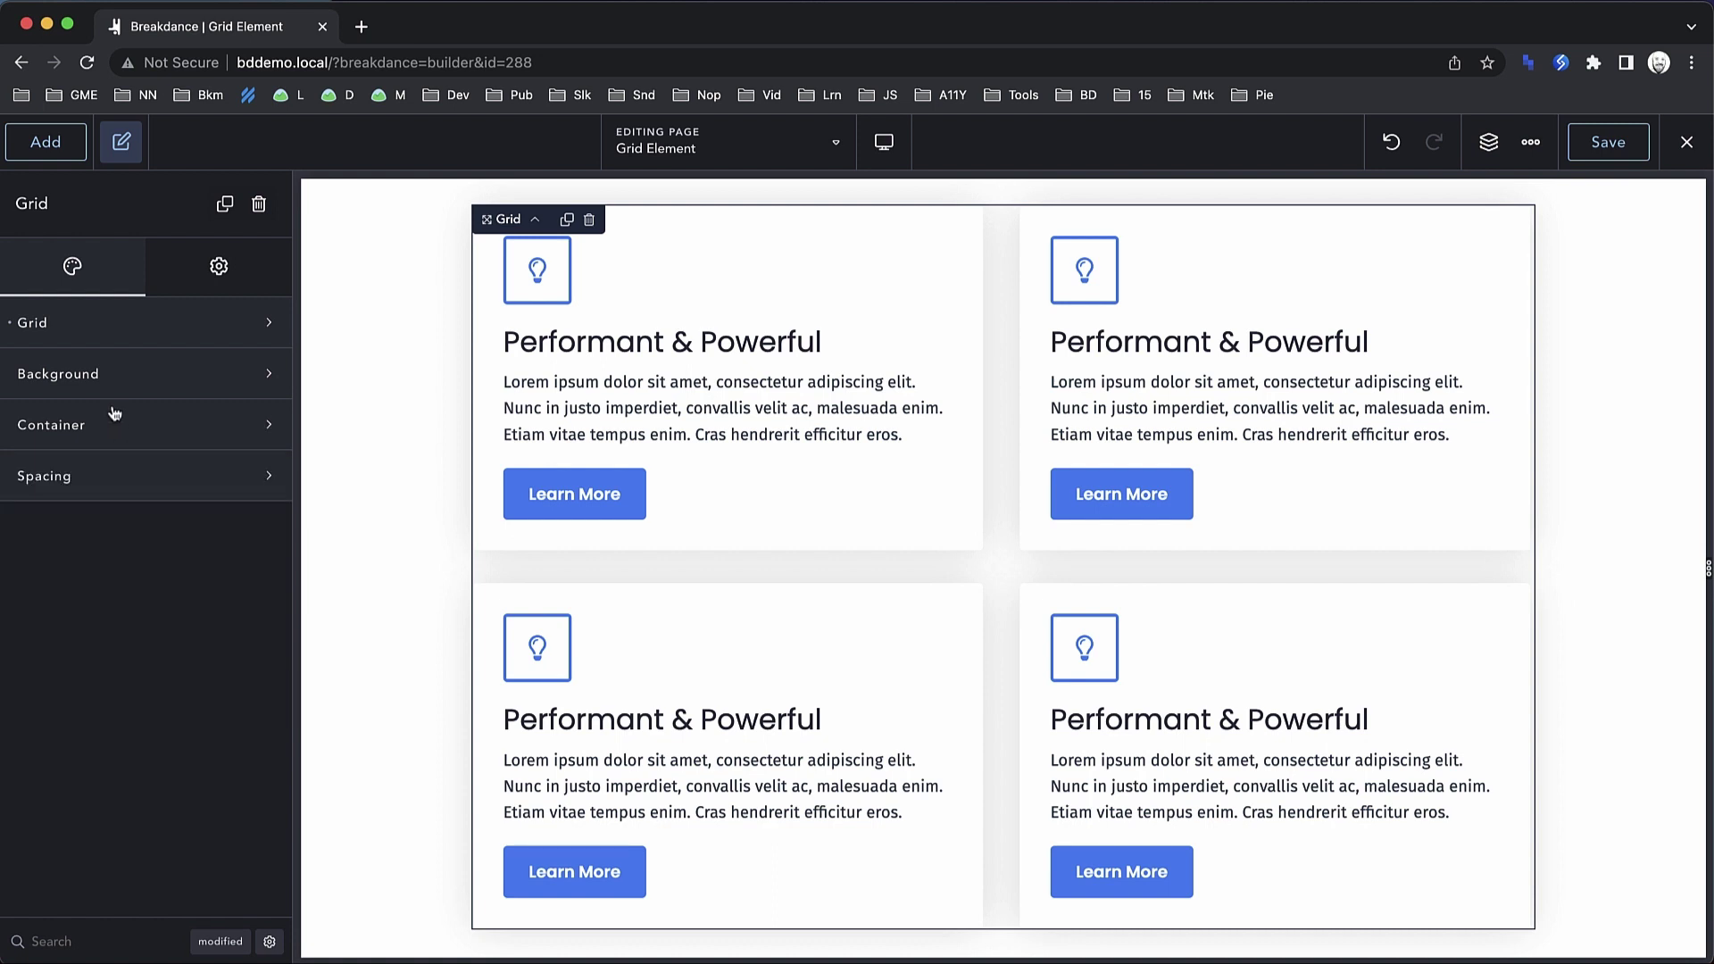
{"action": "left_click", "coordinate": [115, 475]}
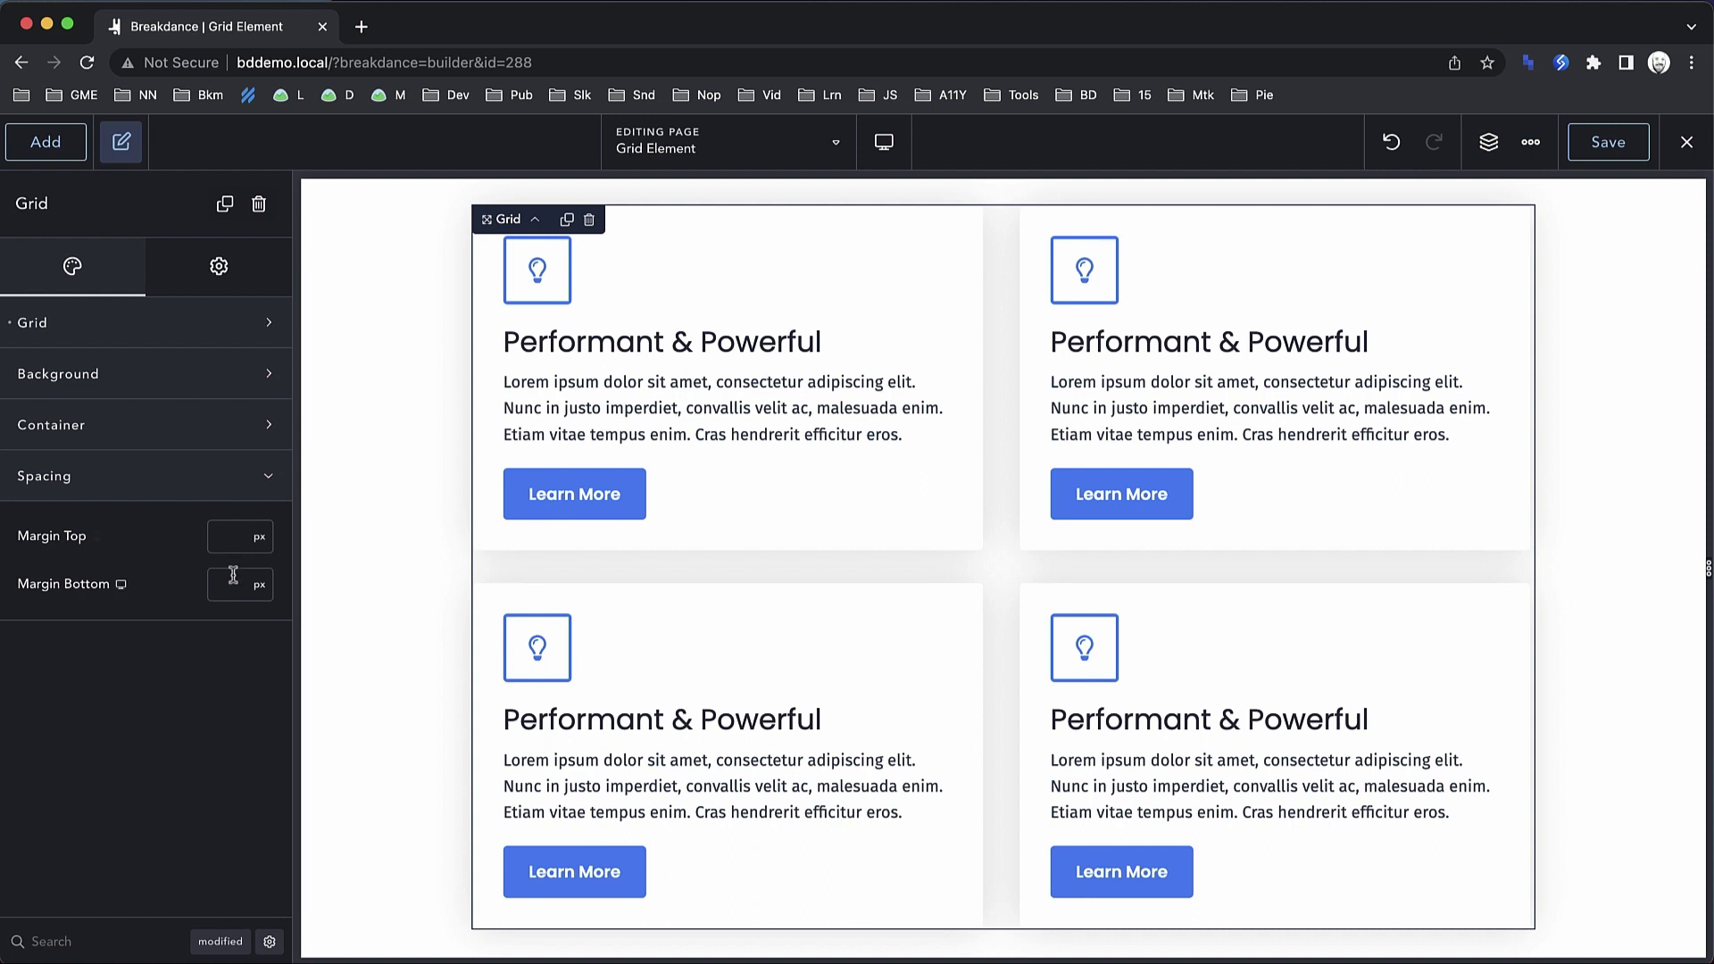
{"action": "left_click", "coordinate": [191, 493]}
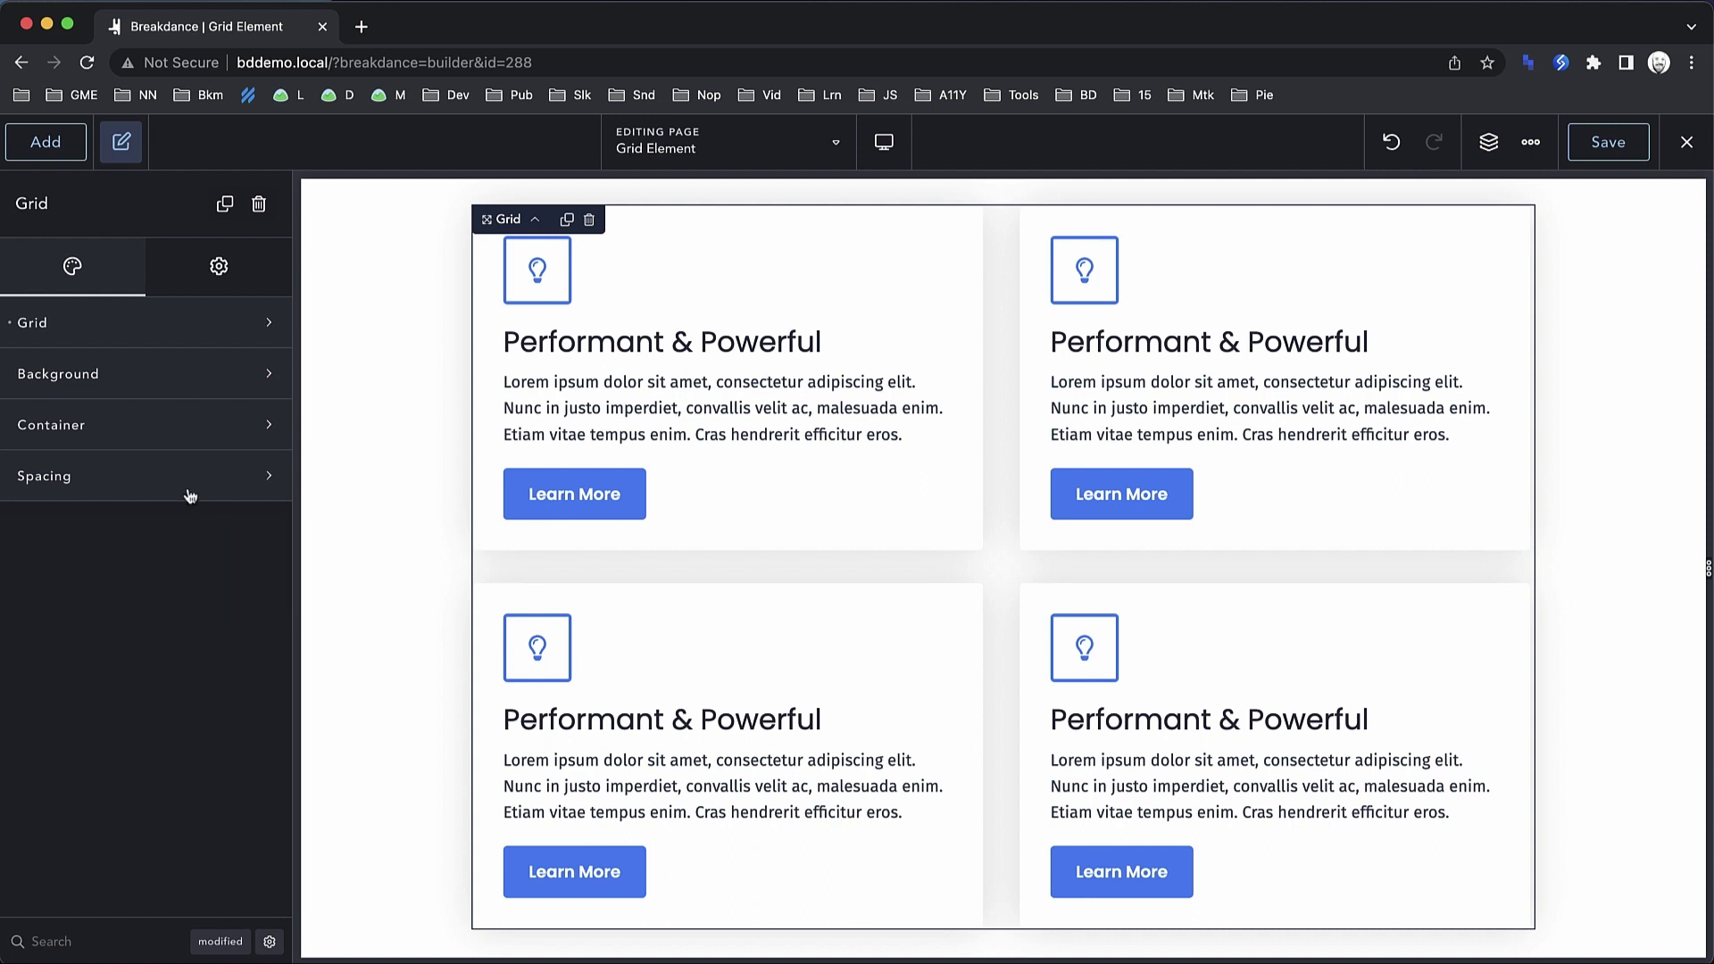
{"action": "left_click", "coordinate": [180, 334]}
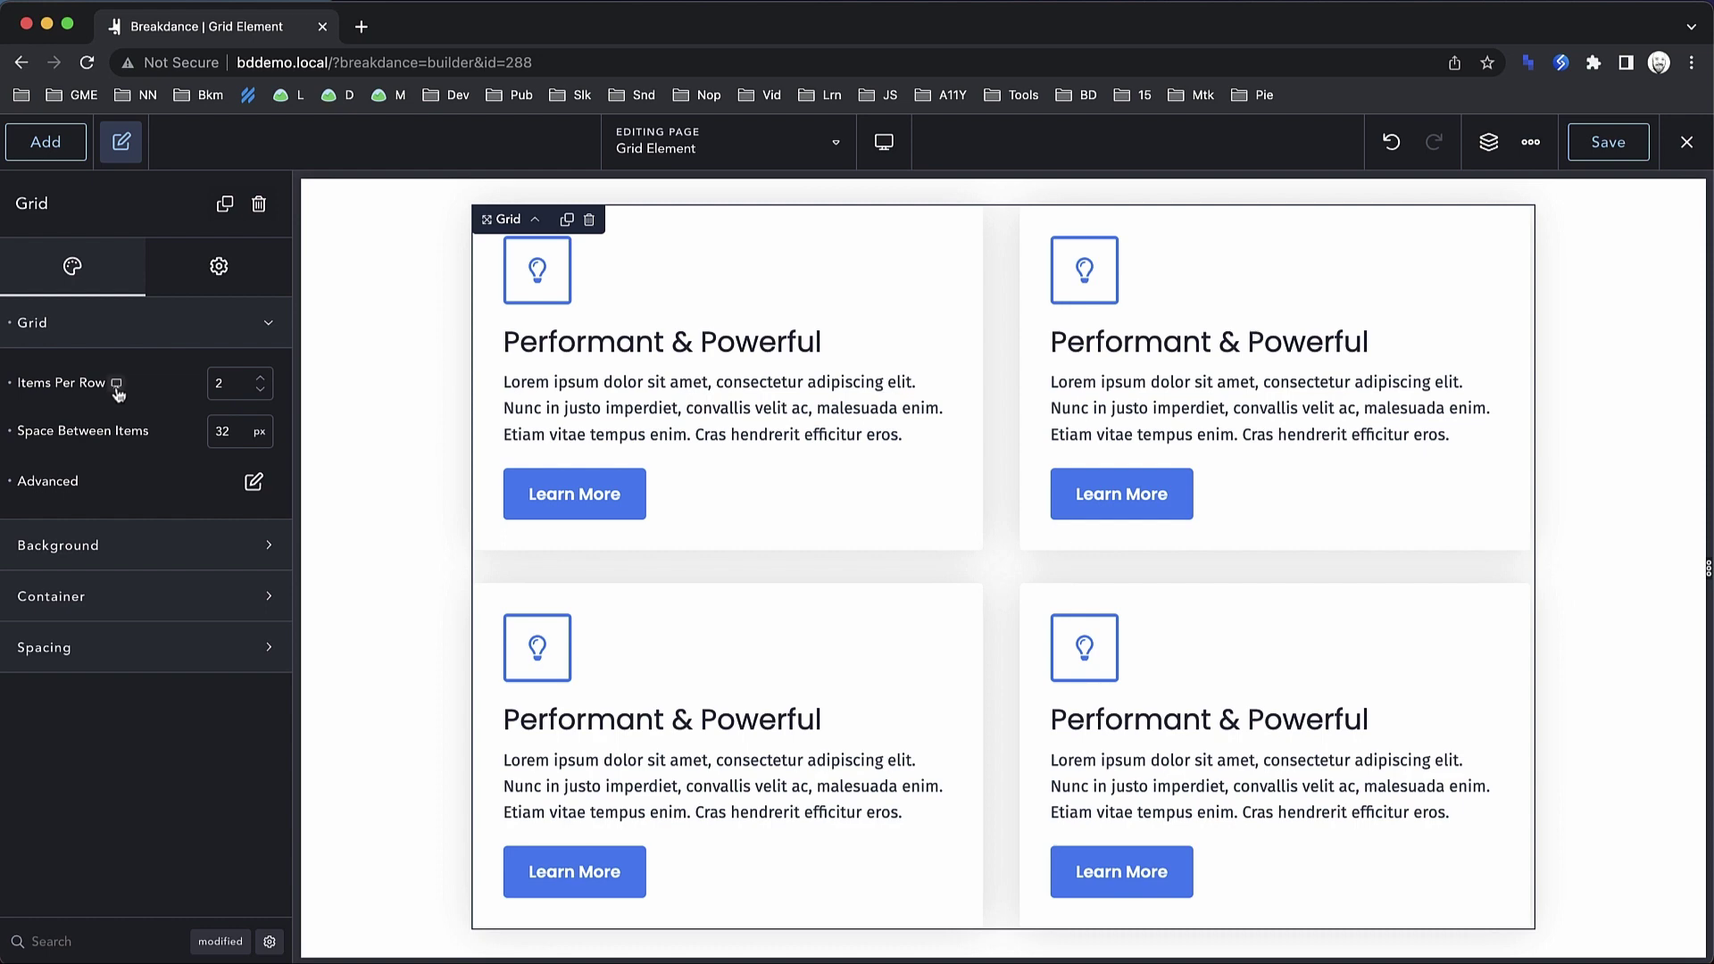
- Set Items Per Row to 4 on desktop and 2 on tablet landscape
{"action": "left_click", "coordinate": [261, 381]}
{"action": "left_click", "coordinate": [261, 380]}
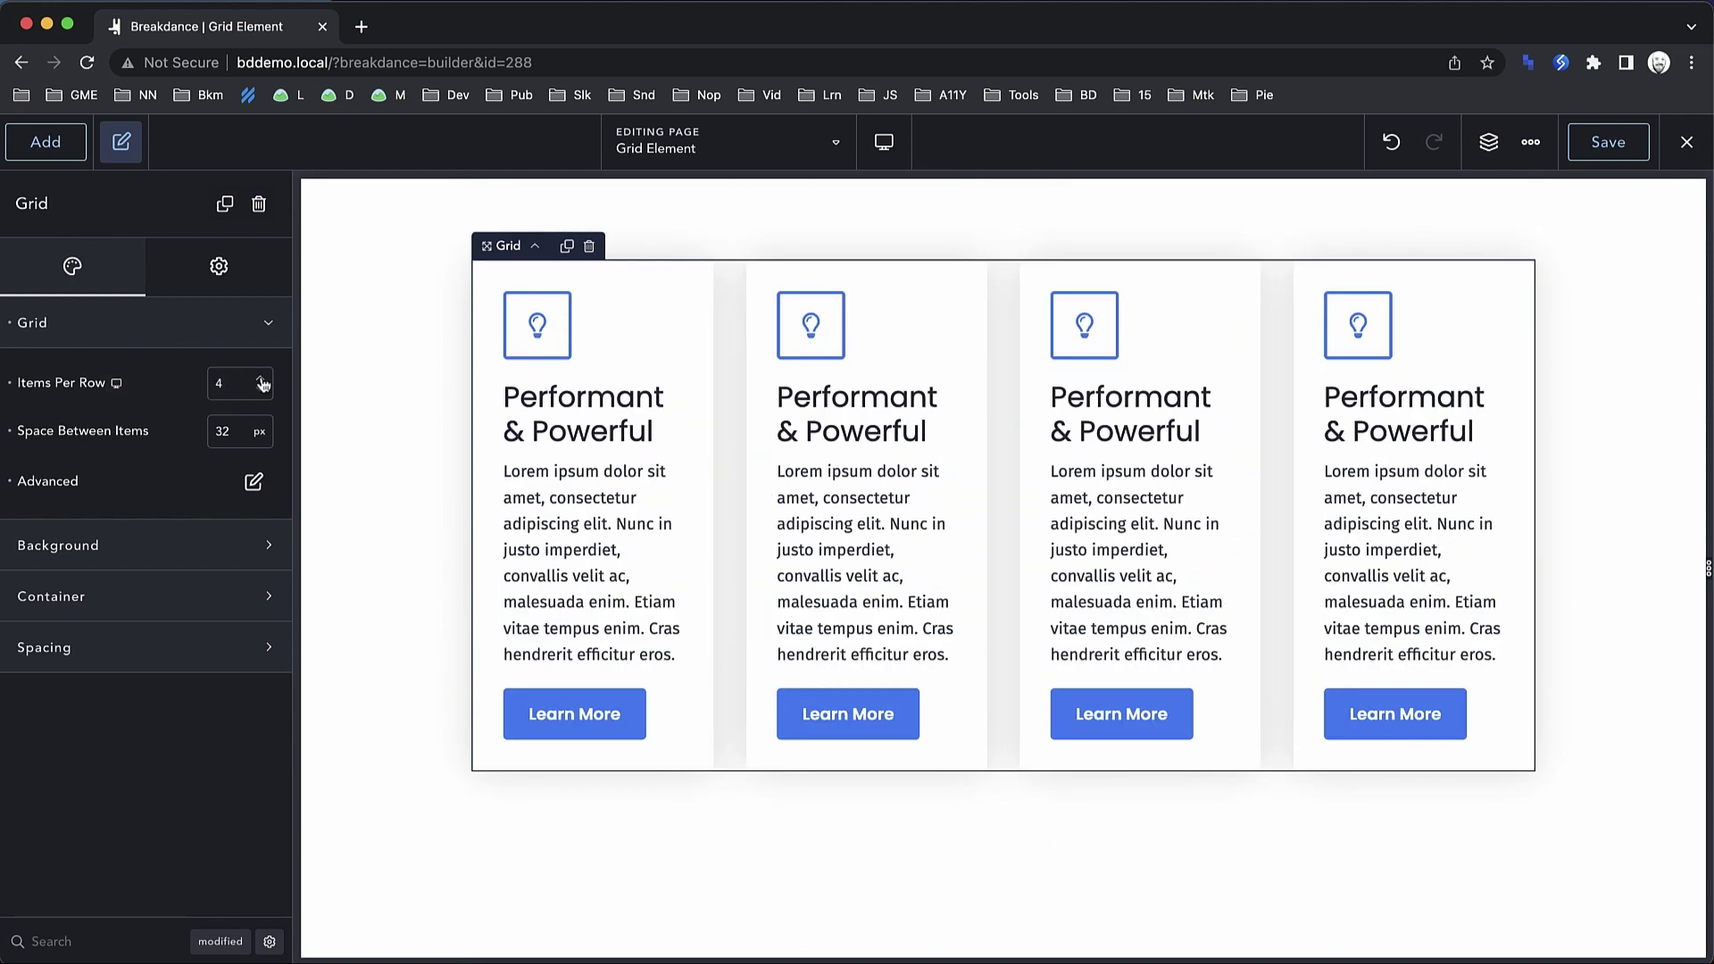
{"action": "left_click", "coordinate": [117, 384]}
{"action": "left_click", "coordinate": [122, 435]}
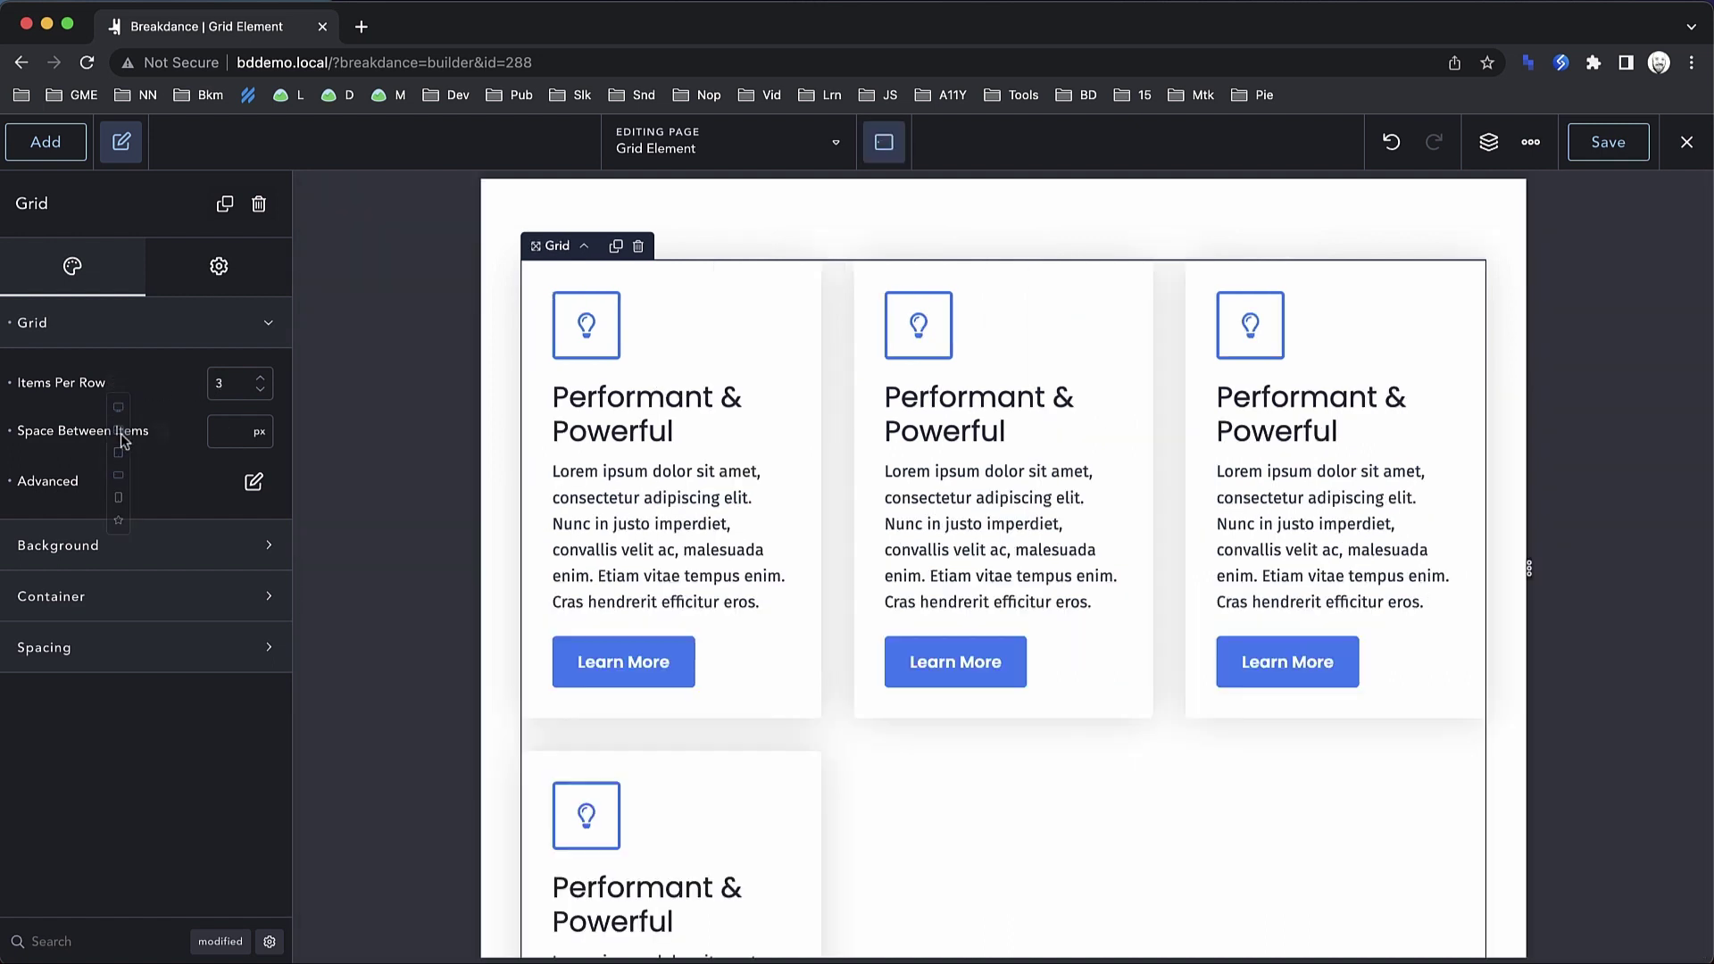
{"action": "left_click", "coordinate": [261, 390]}
- Set Items Per Row to 1 on tablet portrait, then return to the Desktop breakpoint
{"action": "left_click", "coordinate": [117, 383]}
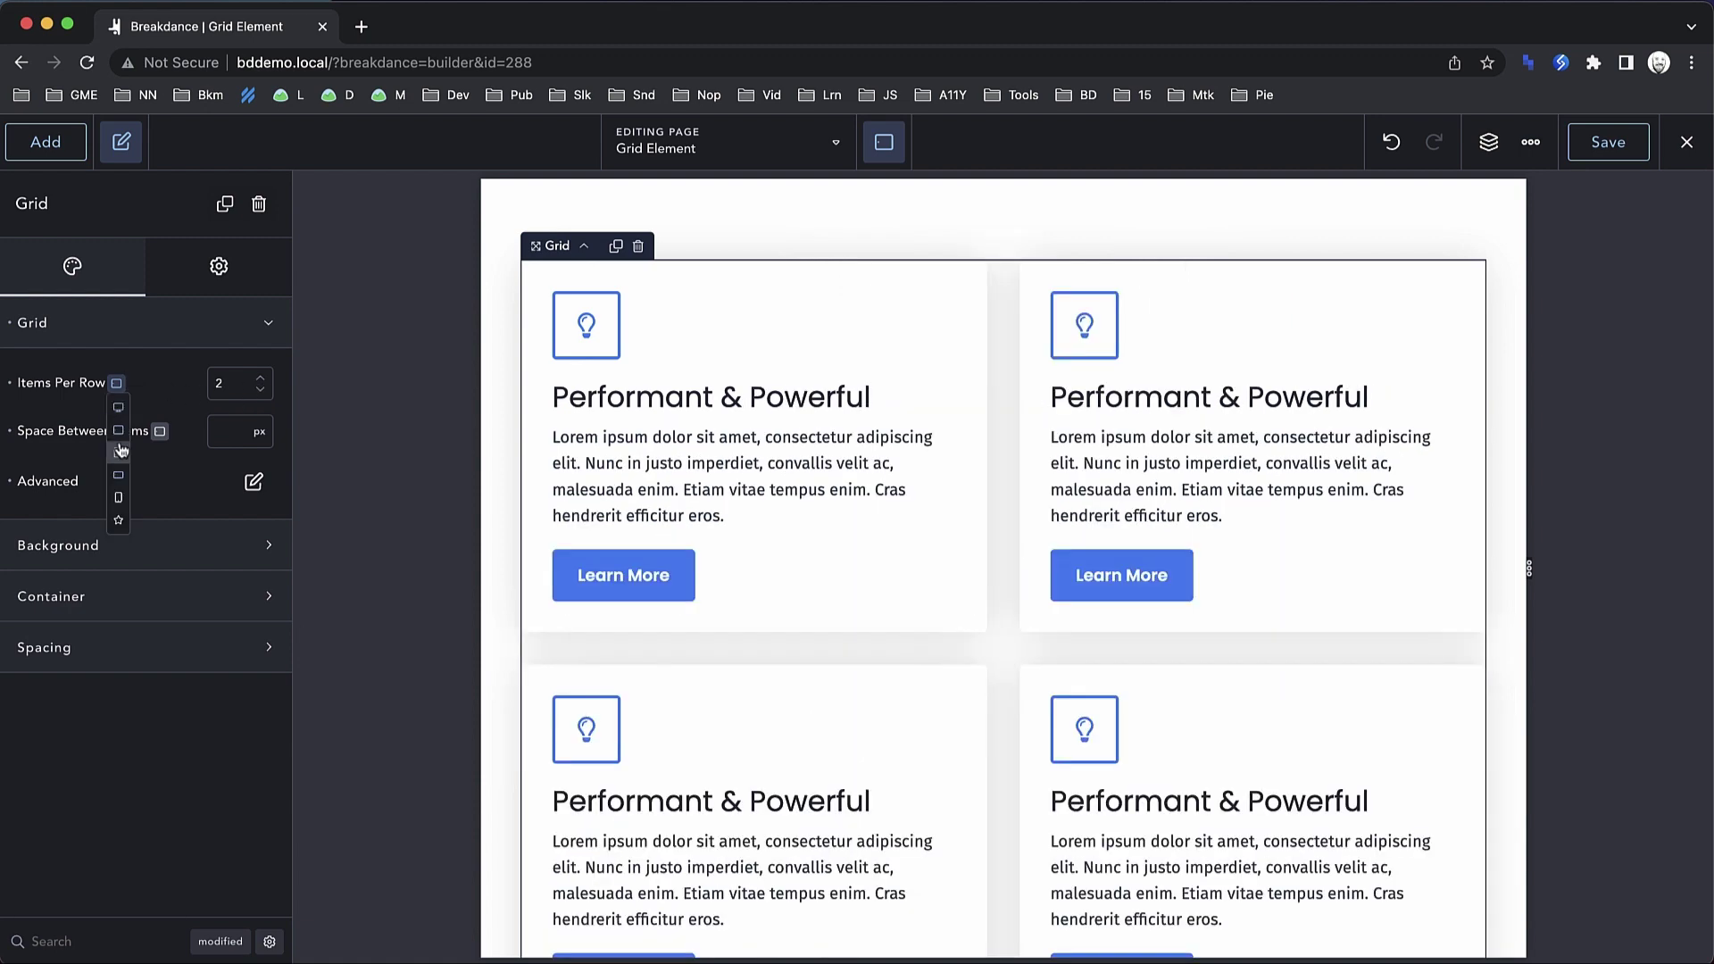
{"action": "left_click", "coordinate": [122, 455]}
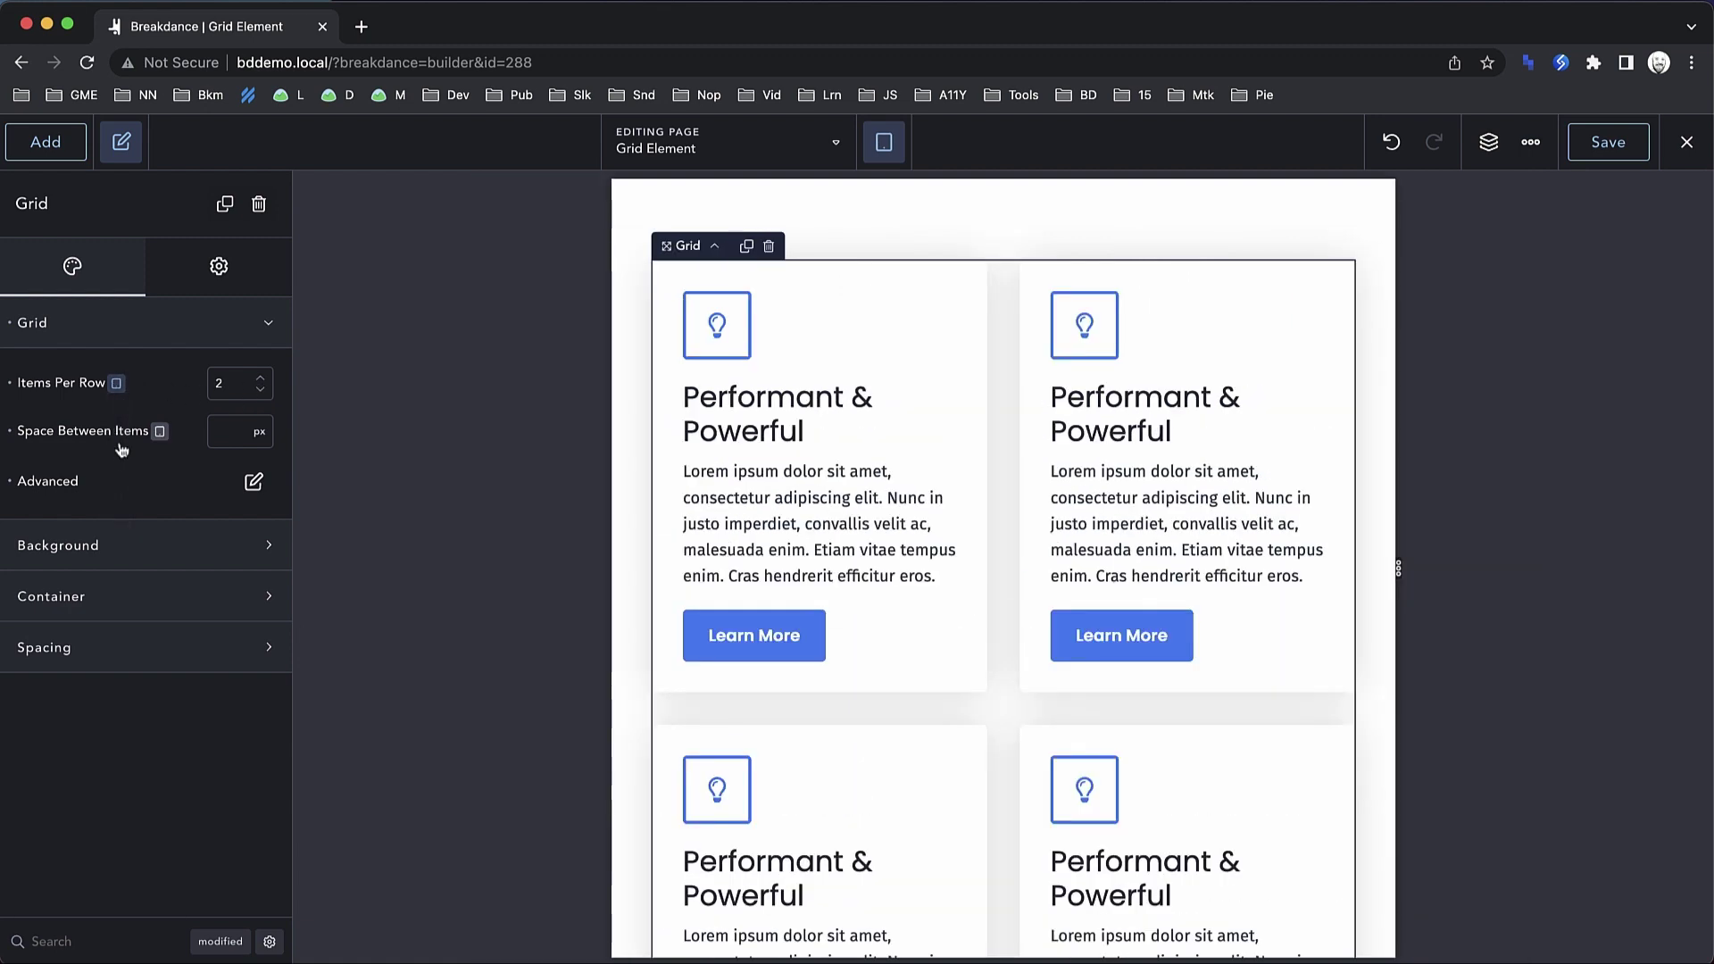
{"action": "left_click", "coordinate": [261, 390]}
{"action": "left_click", "coordinate": [117, 383]}
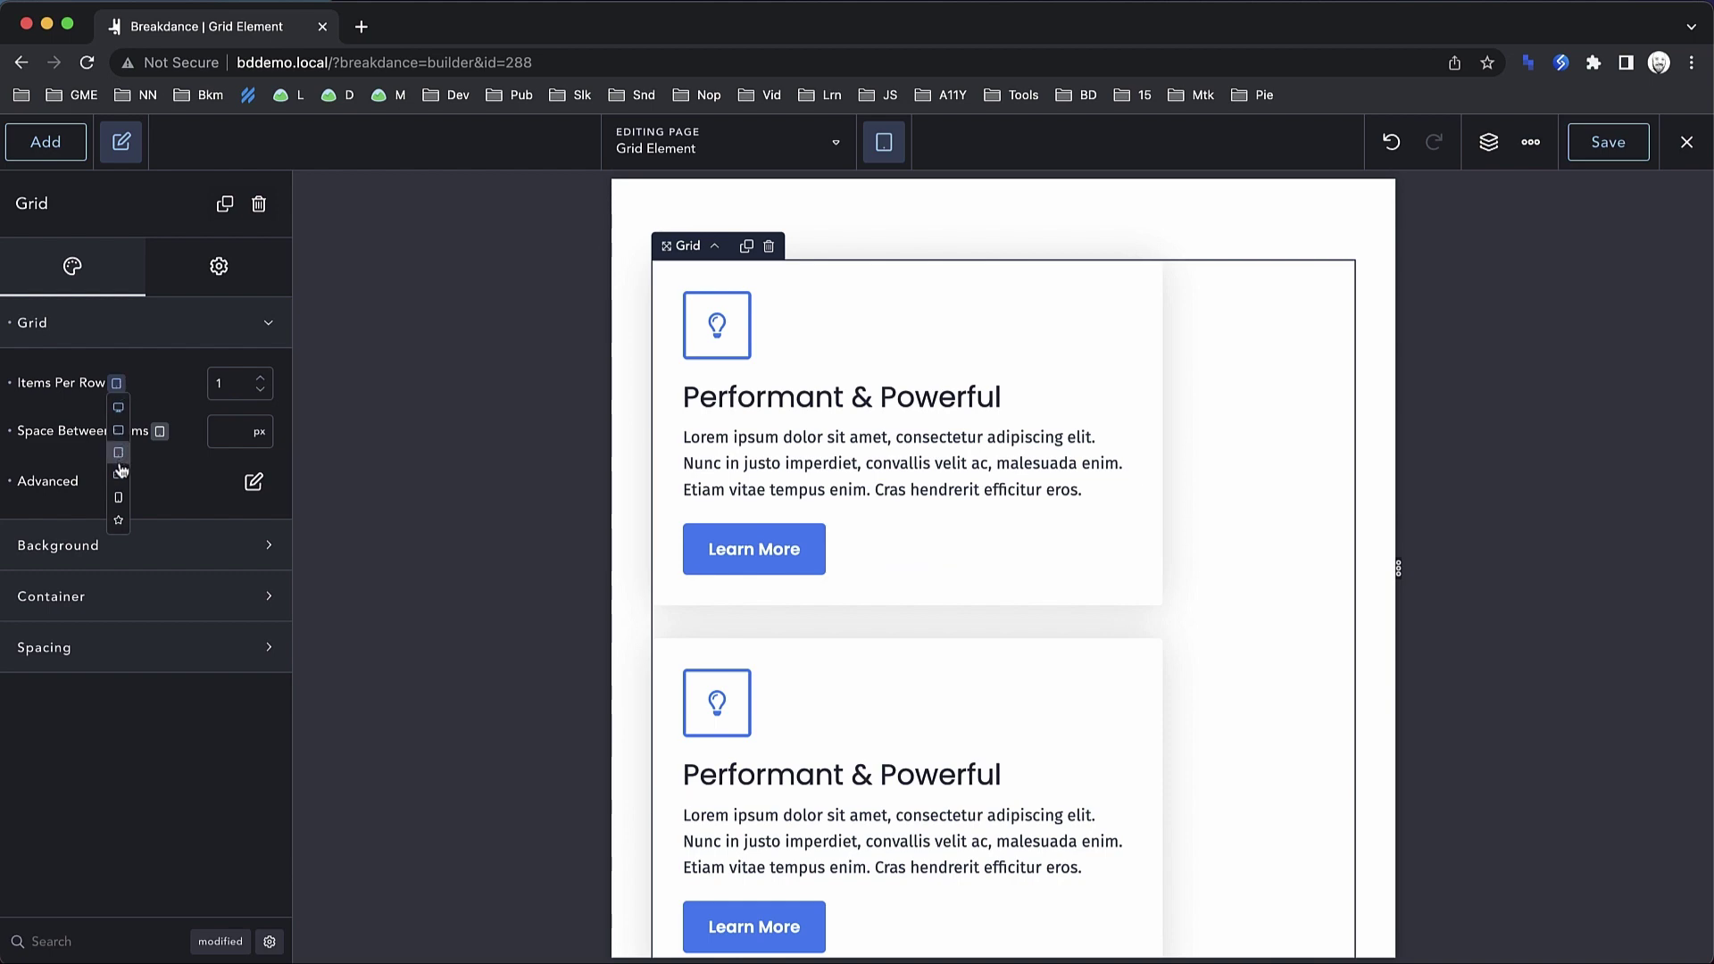
{"action": "left_click", "coordinate": [119, 410]}
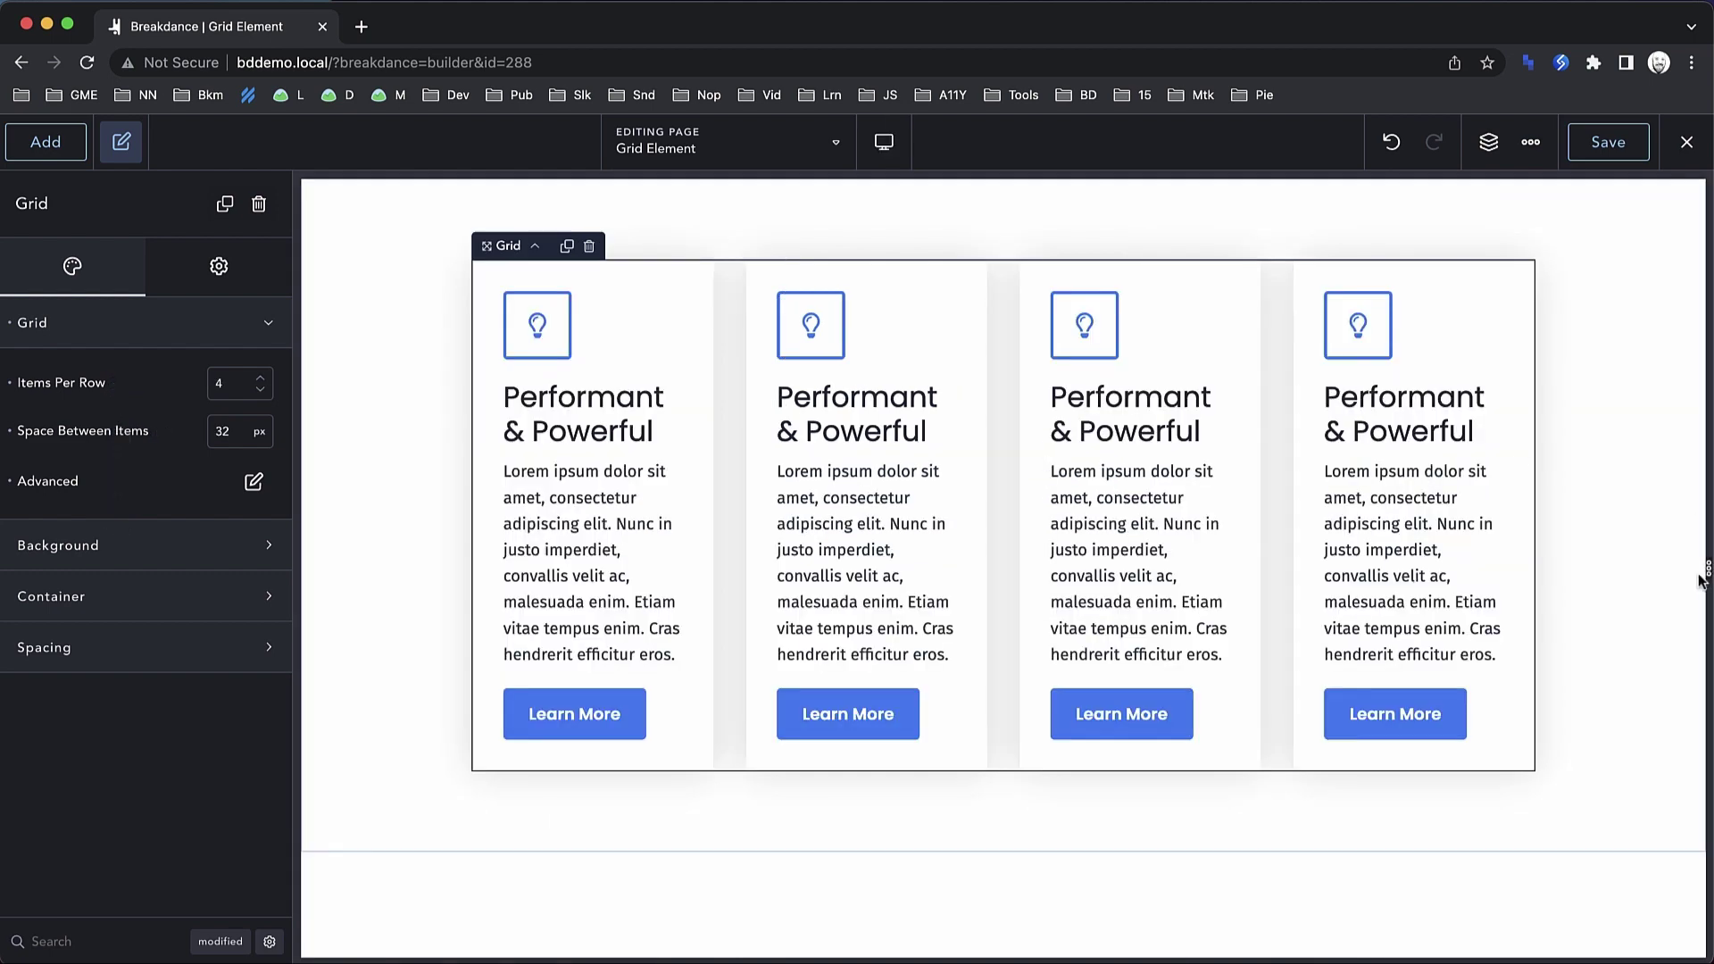
- Narrow the preview to 976px and turn off Use Original Item Dimensions so cards stretch
{"action": "left_click_drag", "start_coordinate": [1707, 571], "coordinate": [1504, 568]}
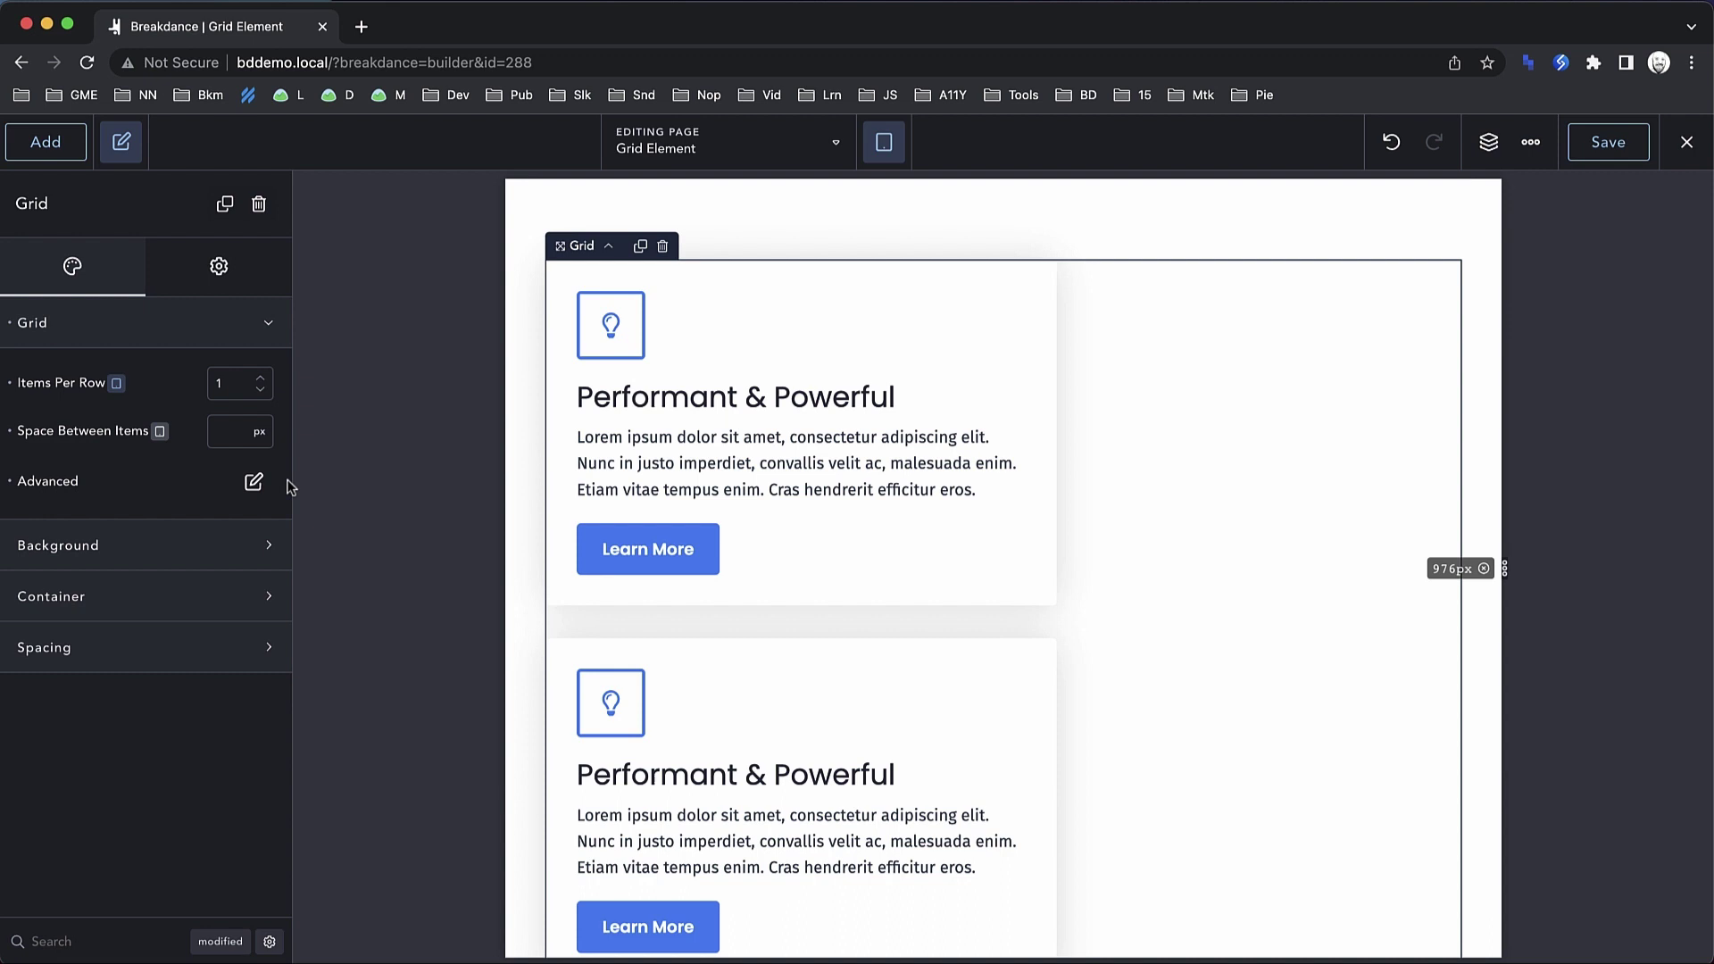
{"action": "left_click", "coordinate": [253, 482]}
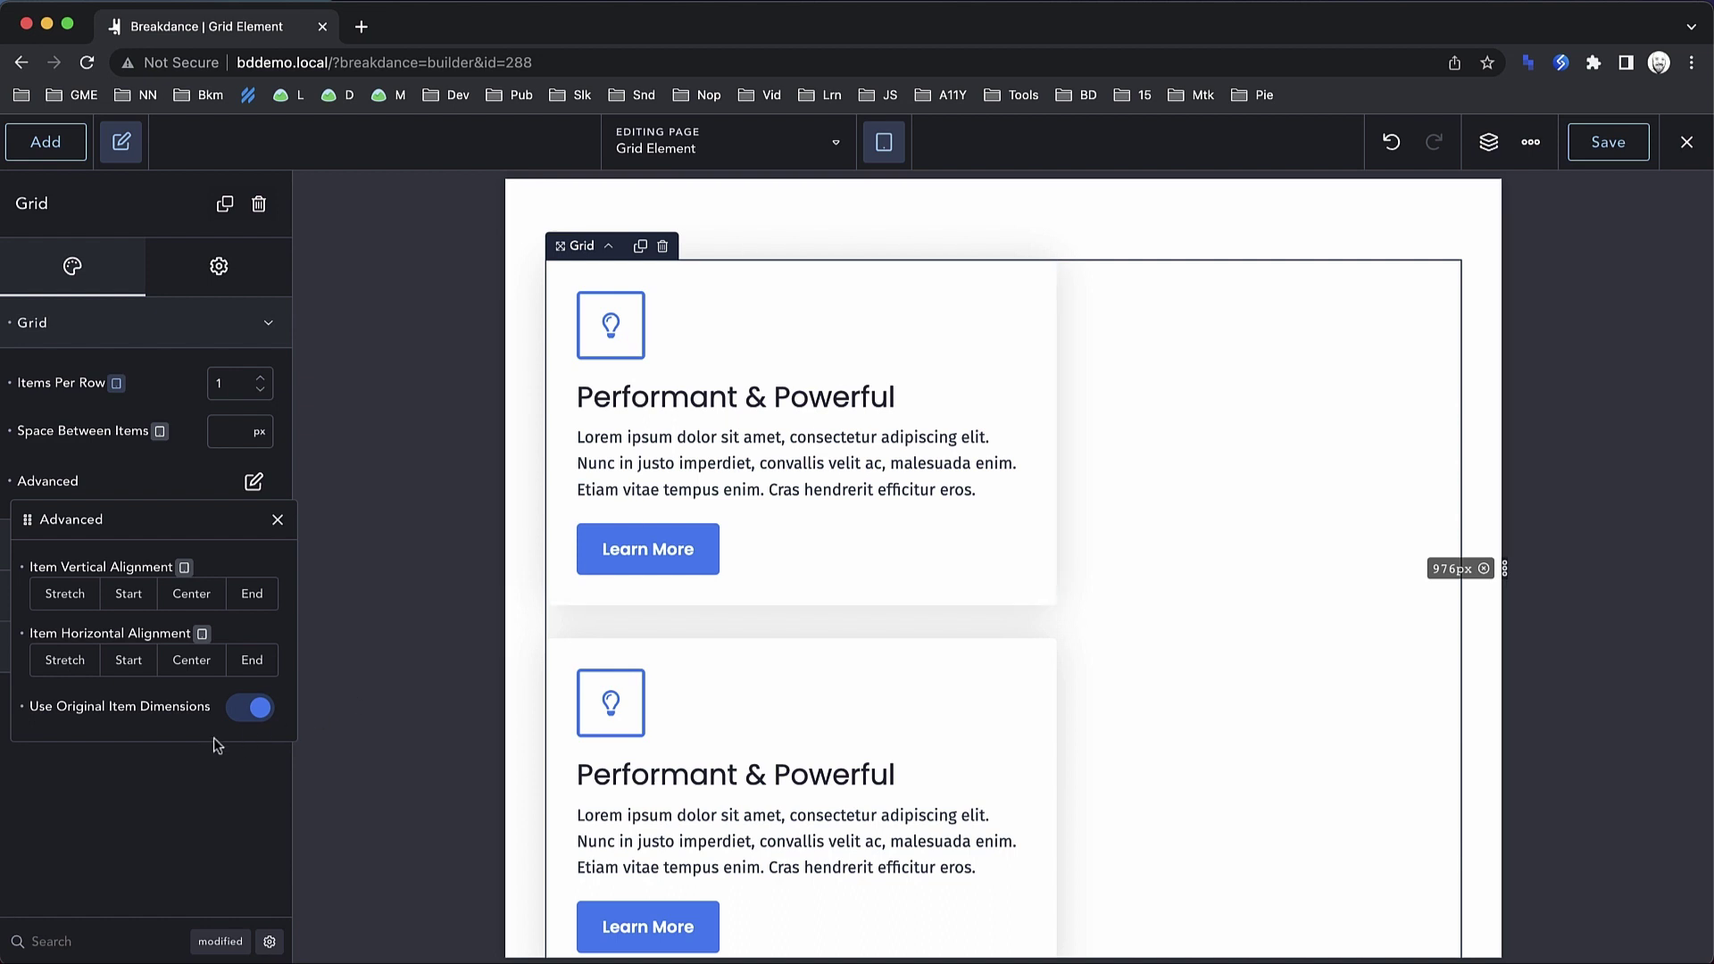
{"action": "left_click", "coordinate": [260, 709]}
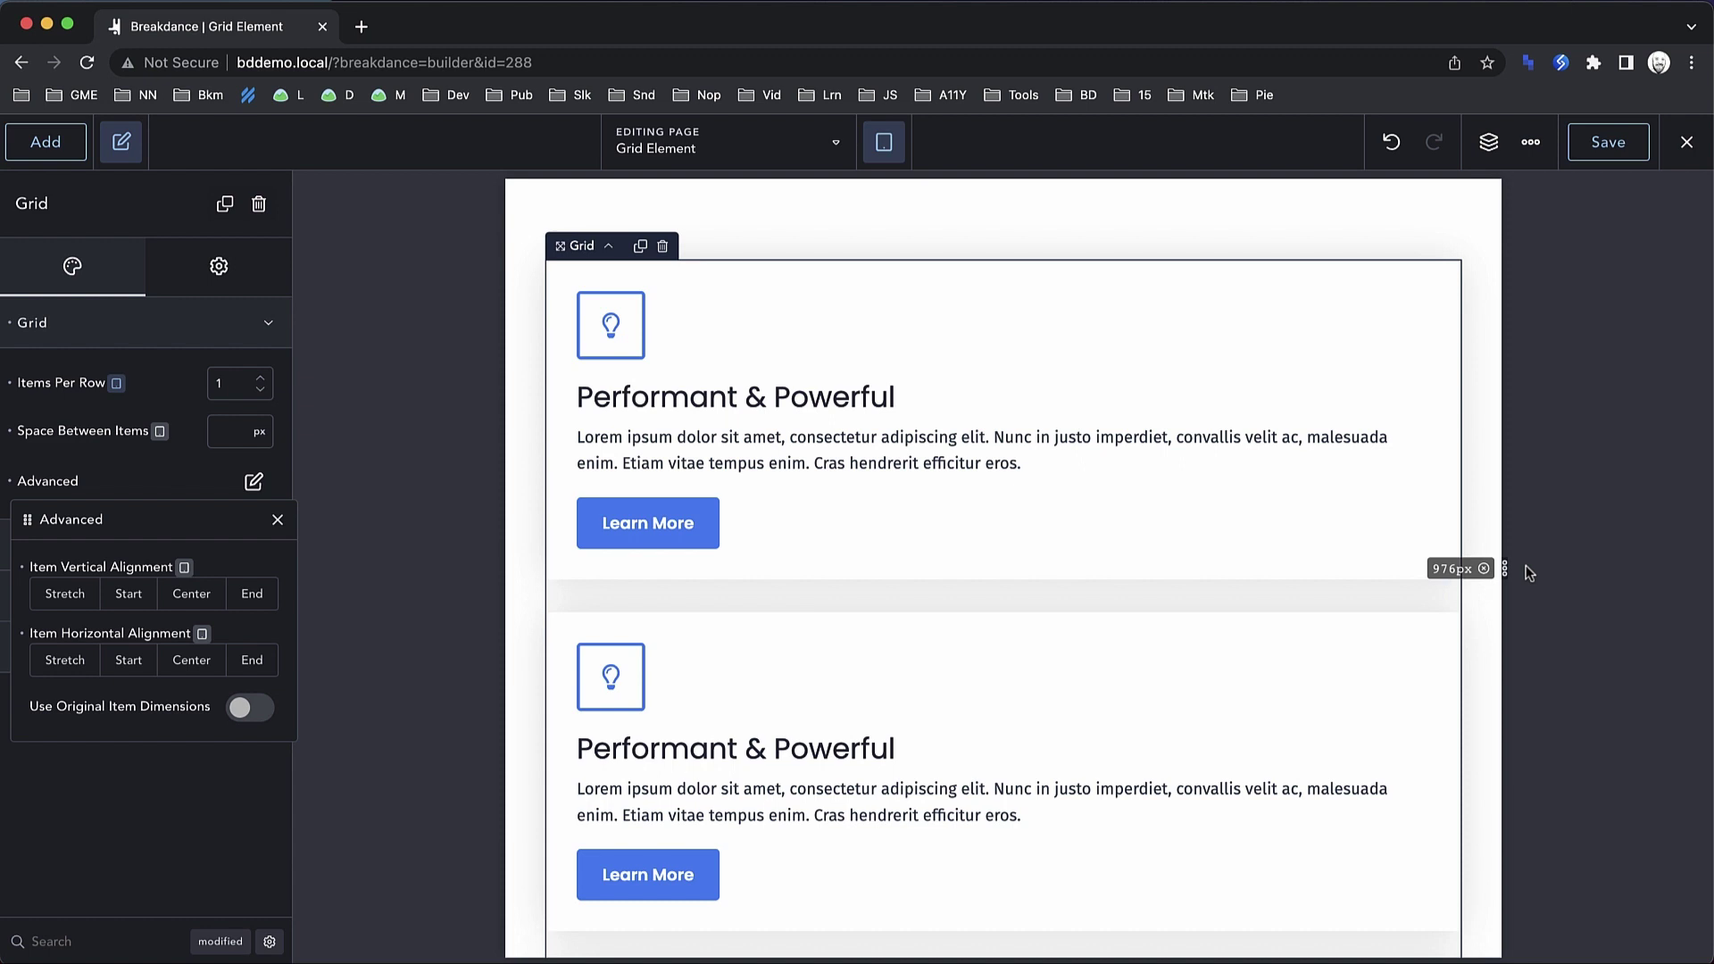
- Switch the preview breakpoint in the top bar to Desktop
{"action": "left_click", "coordinate": [887, 144]}
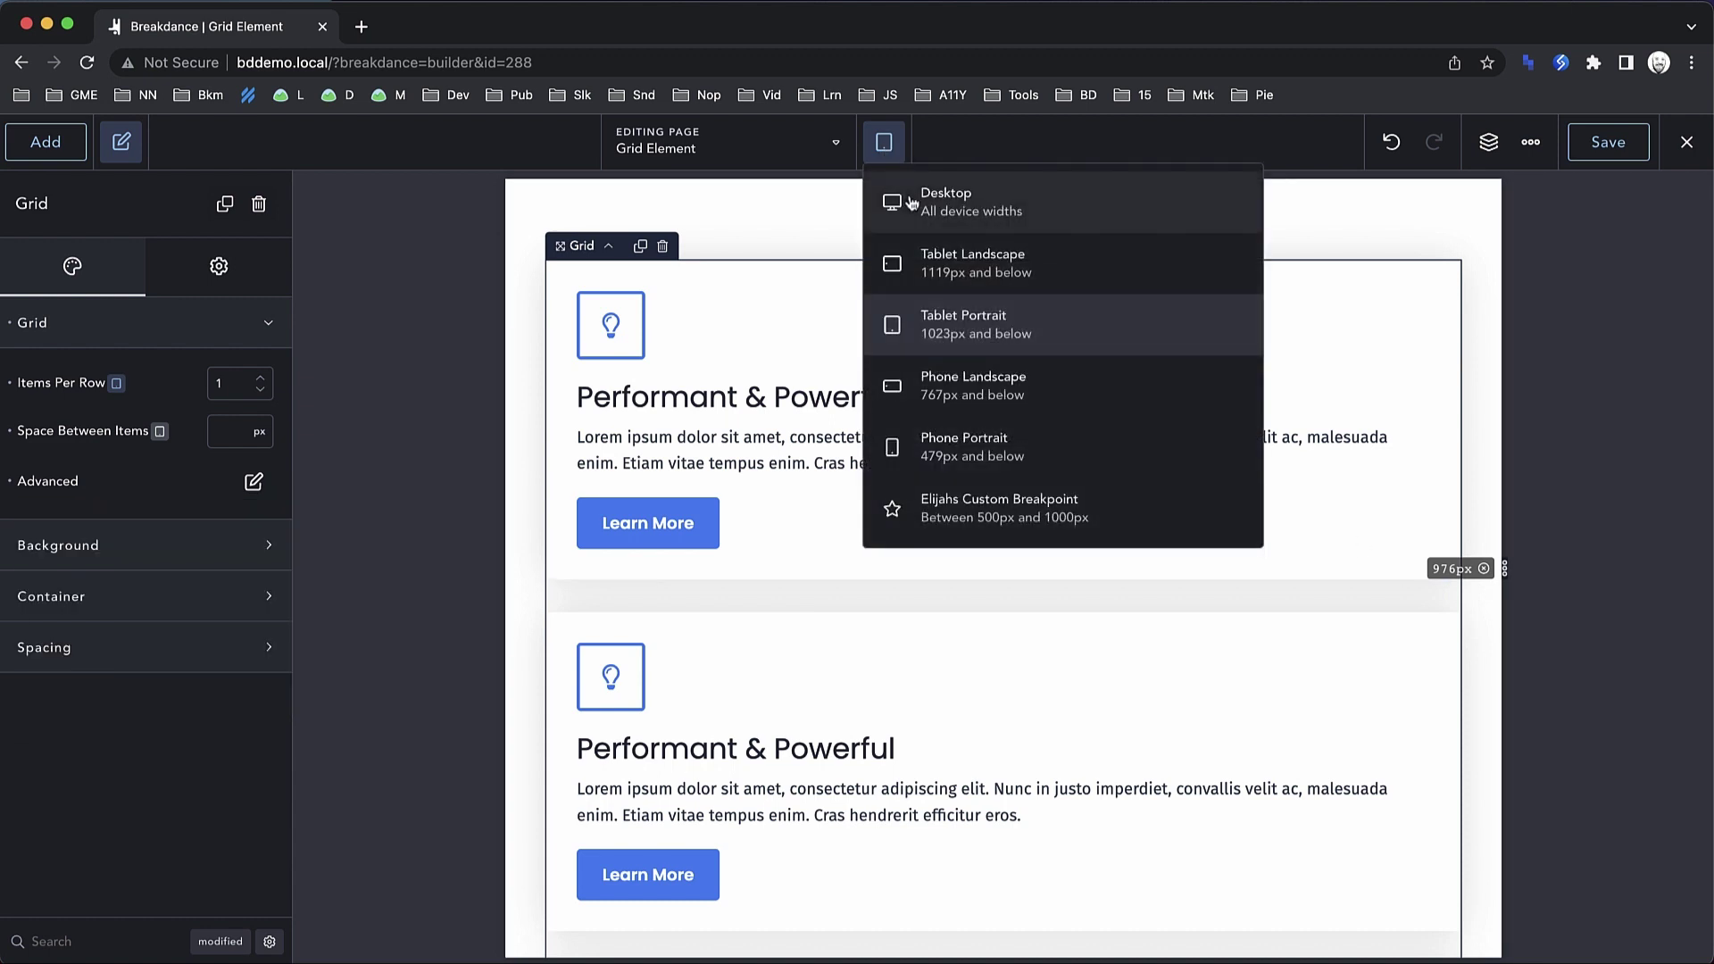
{"action": "left_click", "coordinate": [891, 196]}
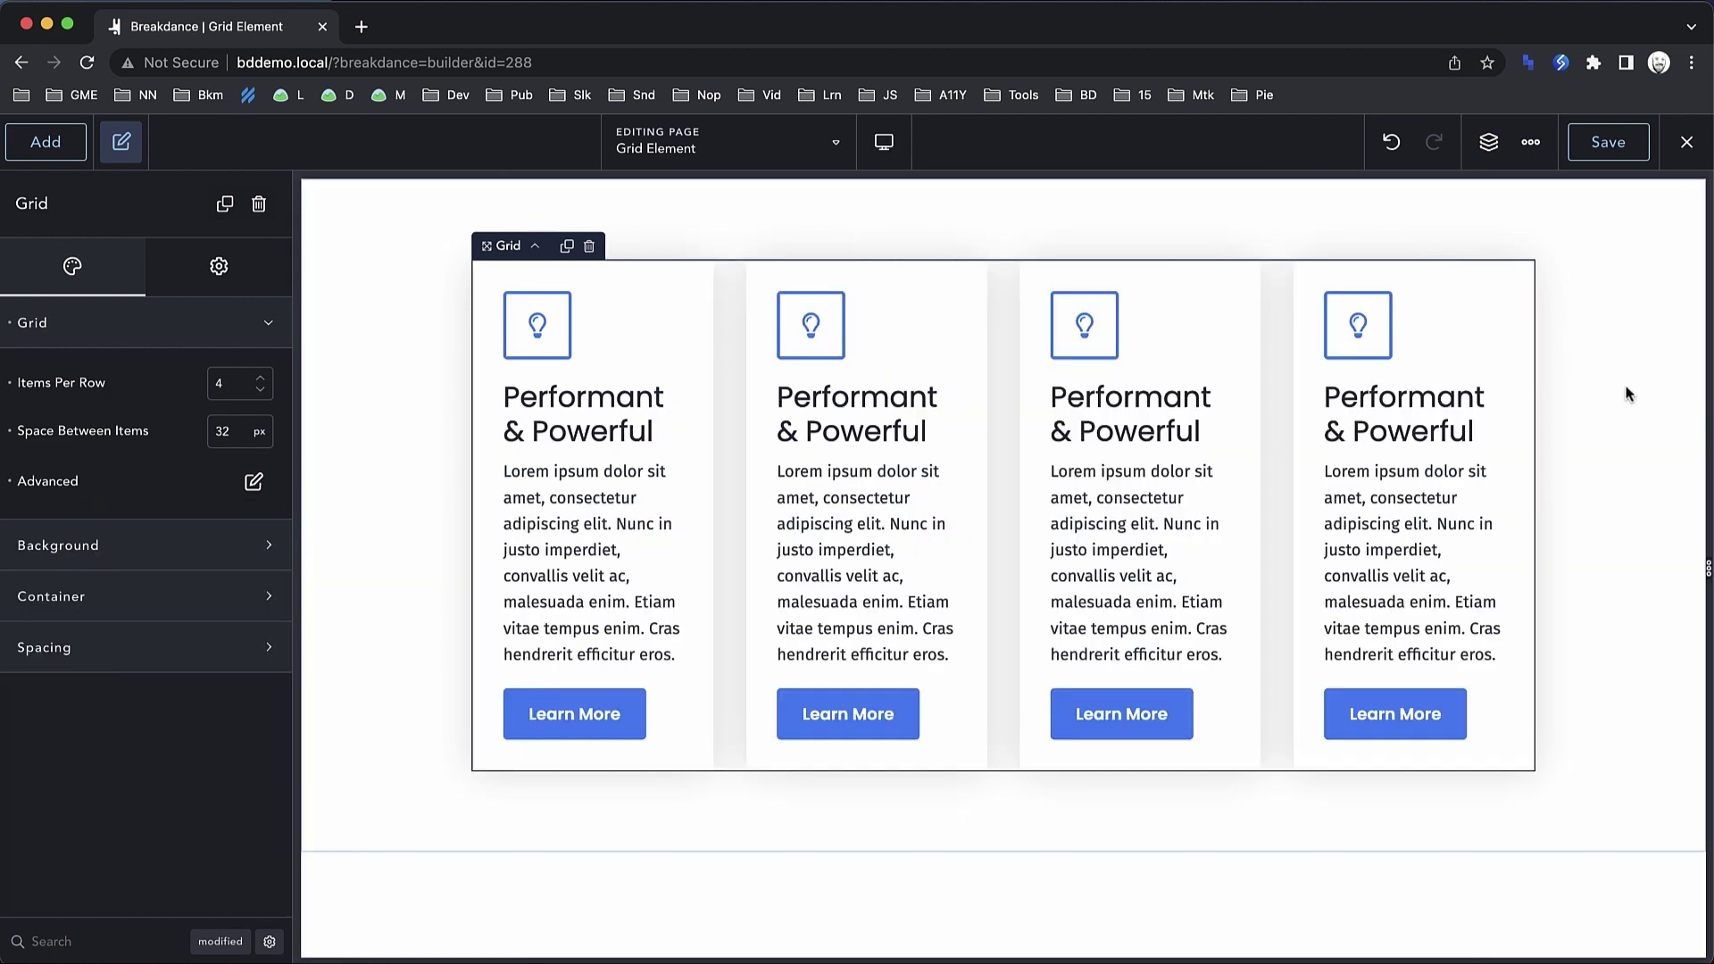